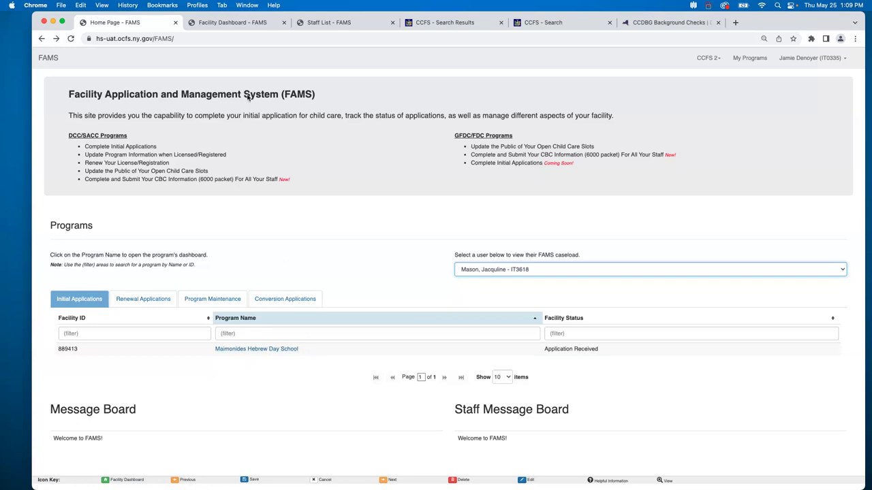
Switch to the Lily Perkins Child Care facility dashboard and bring up the Background Checks menu.
left_click(242, 25)
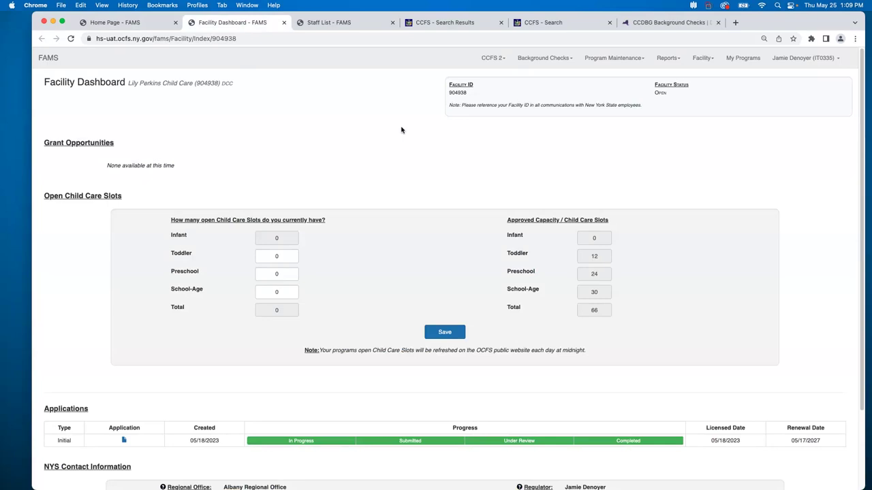
left_click(540, 62)
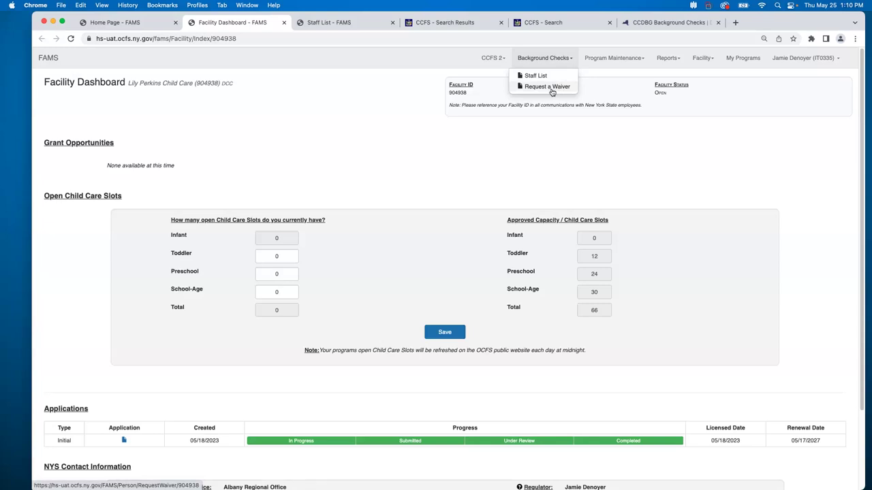
Start a waiver request, answering Yes to prior fingerprinting or CBC approval.
left_click(547, 86)
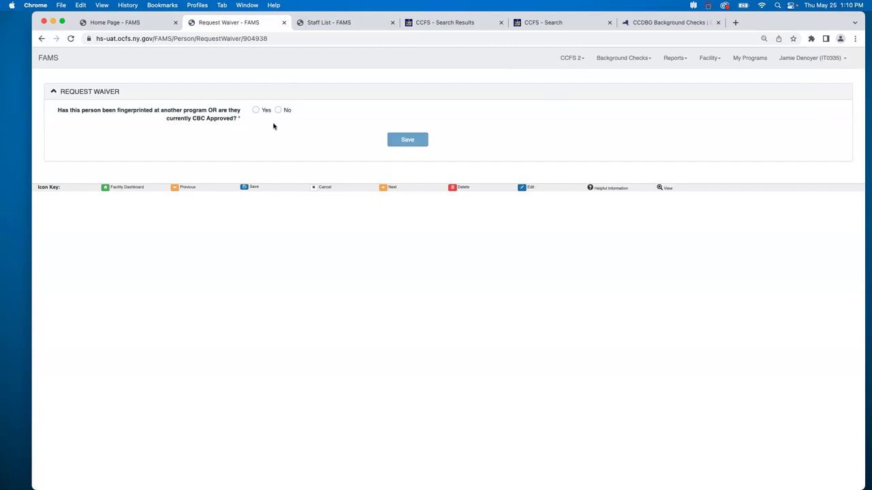
left_click(256, 110)
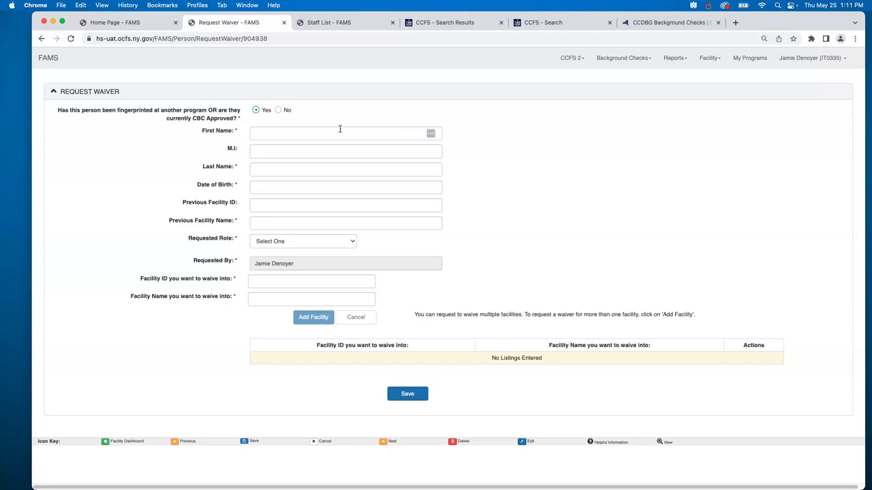
Enter the staff member's first and last name on the waiver form.
left_click(349, 243)
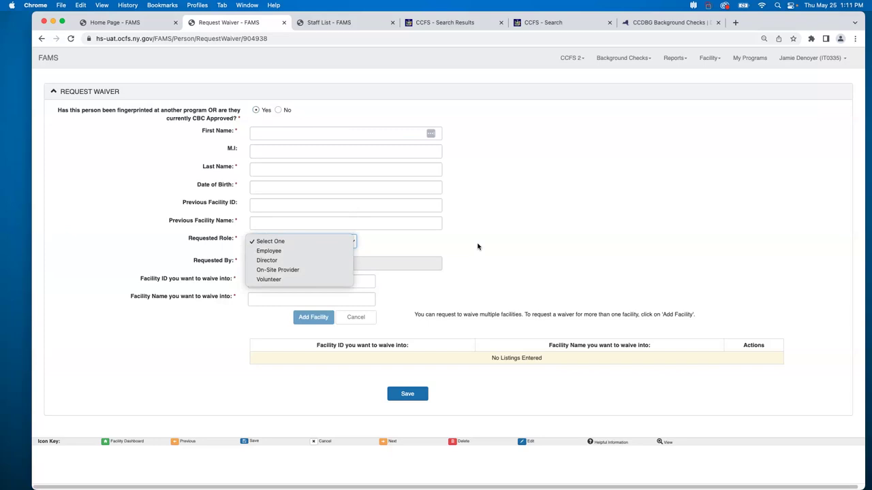
left_click(477, 246)
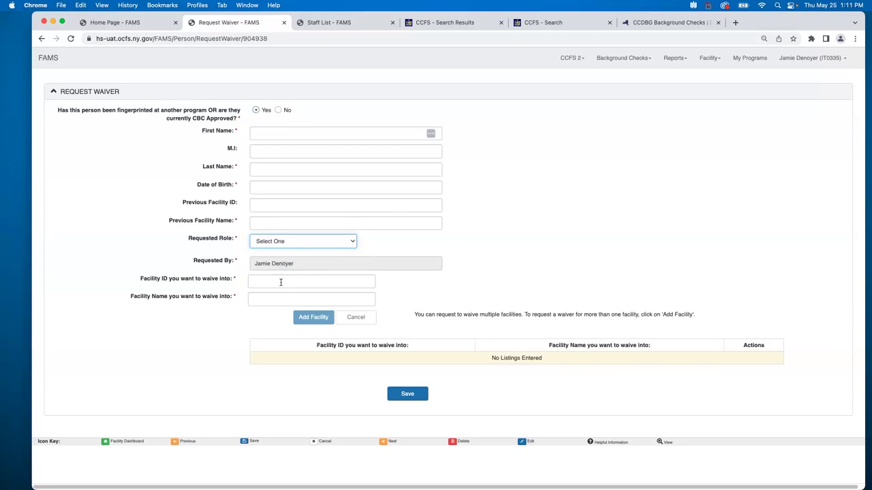
left_click(281, 282)
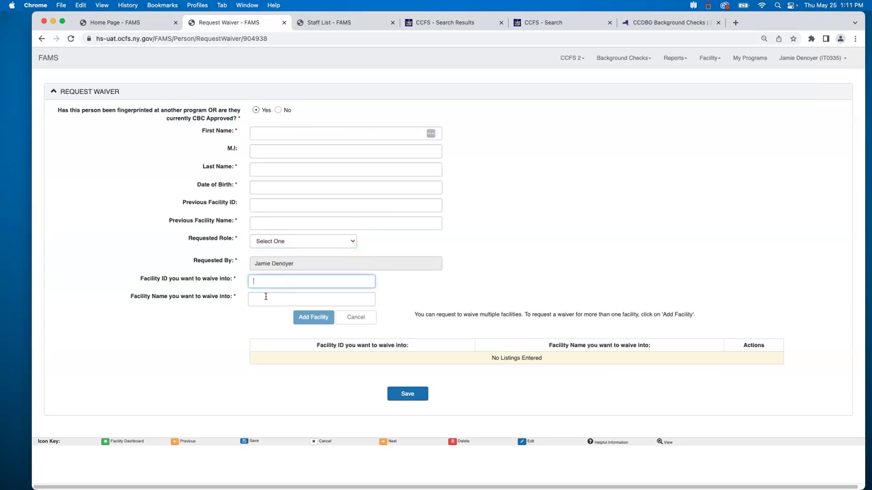
left_click(266, 299)
left_click(274, 136)
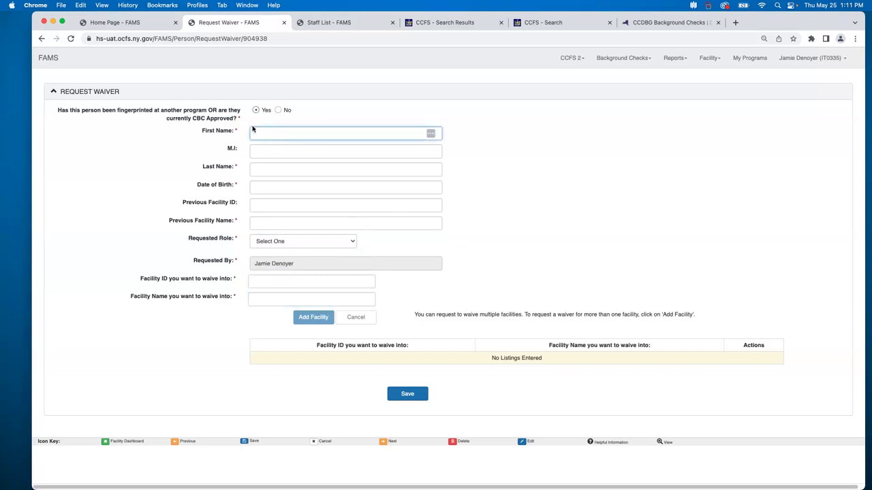
type("Mary")
key("Tab")
key("Tab")
type("Smith")
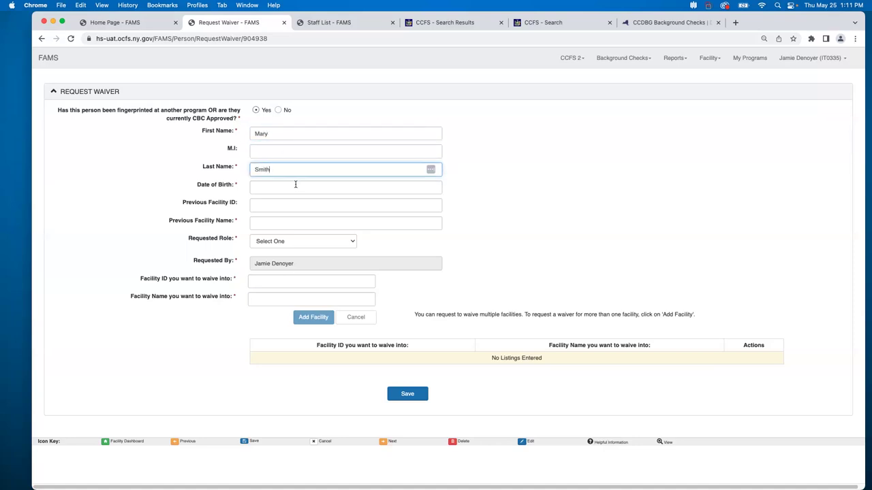
Pick a birth year and set the previous facility name to 'Little Scholars'.
left_click(295, 185)
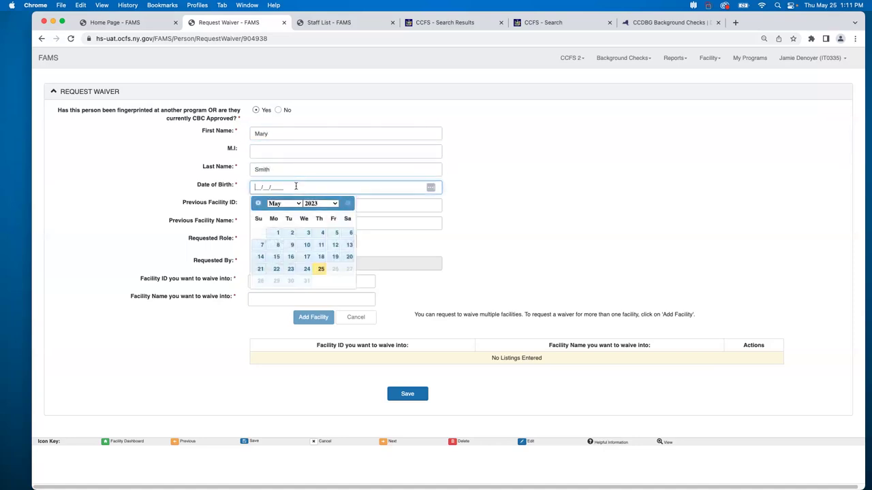
left_click(332, 203)
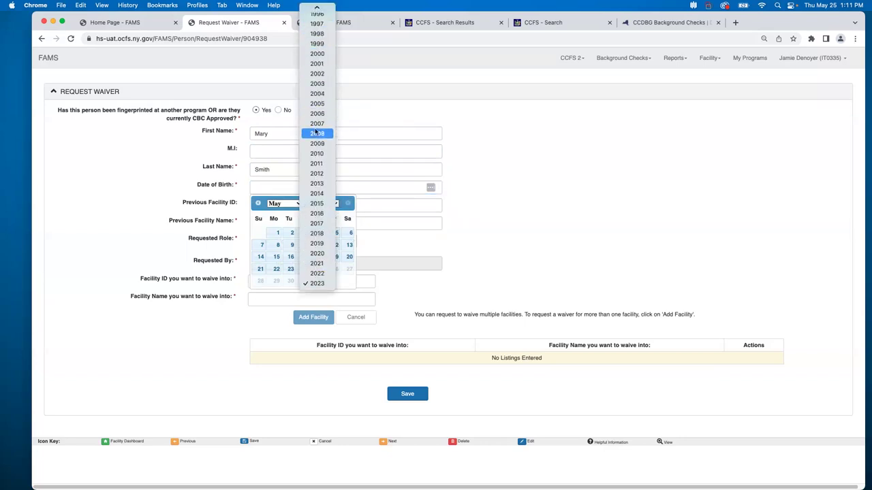
left_click(320, 54)
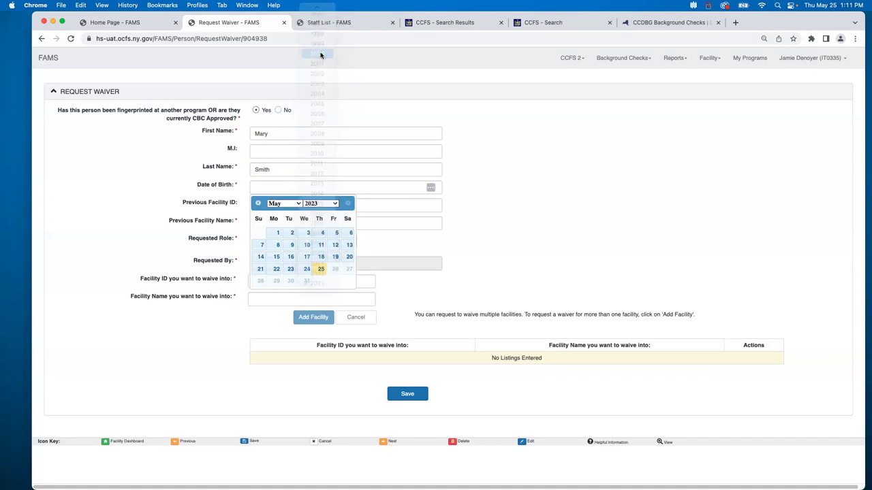
left_click(470, 237)
left_click(305, 224)
type("Little SCho")
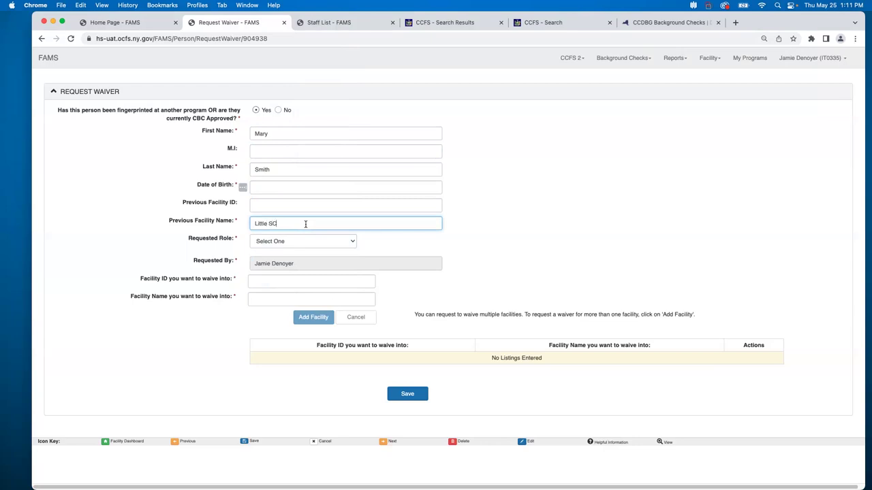
key("BackSpace")
key("BackSpace")
key("BackSpace")
type("Scholars")
Set requested role to Employee and target facility to 123456, Lily Perkins Child Care.
left_click(308, 241)
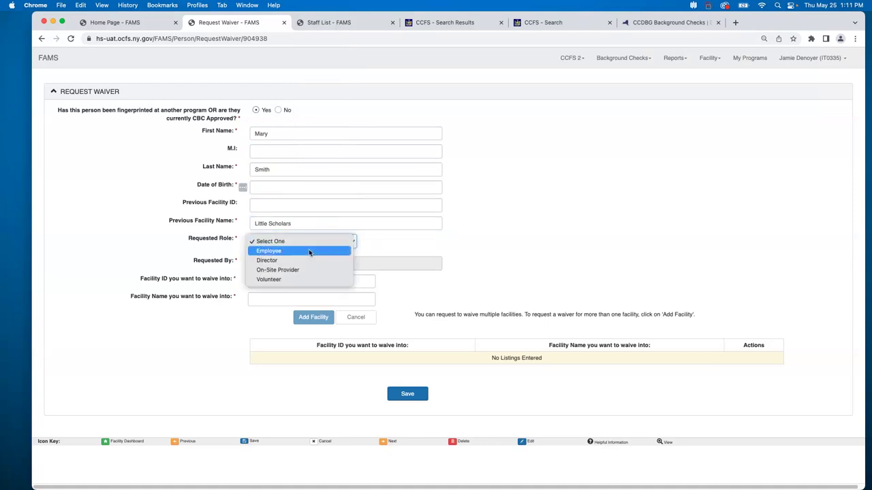
left_click(307, 251)
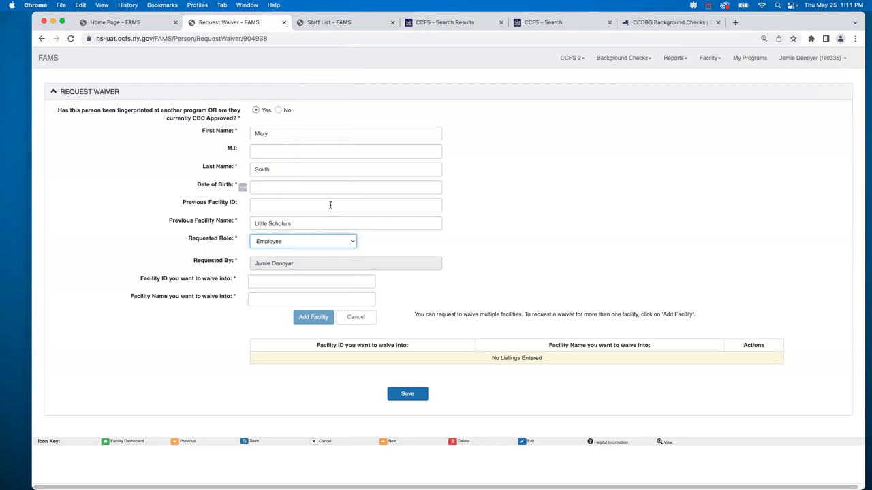
left_click(333, 280)
type("123456")
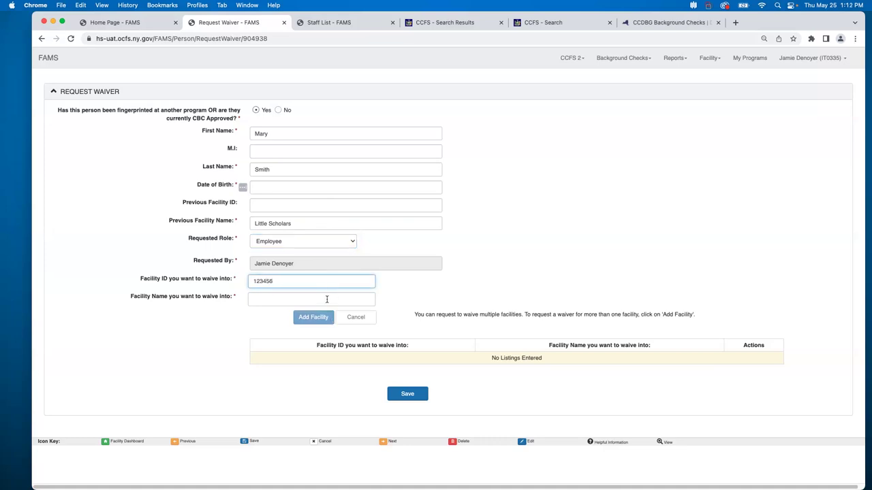
left_click(327, 299)
type("Li")
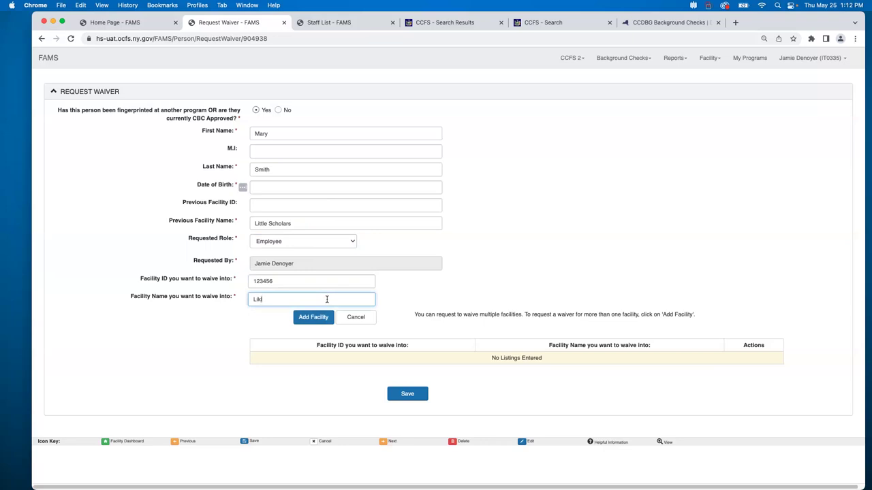
type("ly Perkins Child Care")
left_click(313, 317)
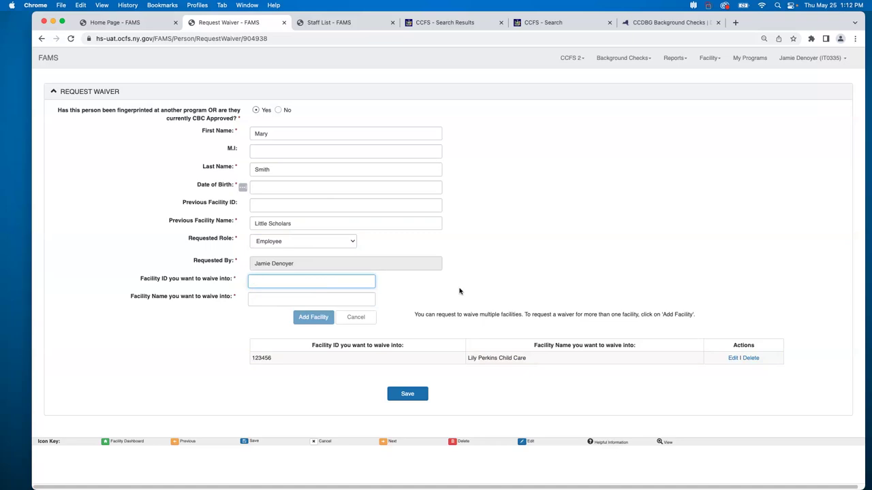
left_click(417, 395)
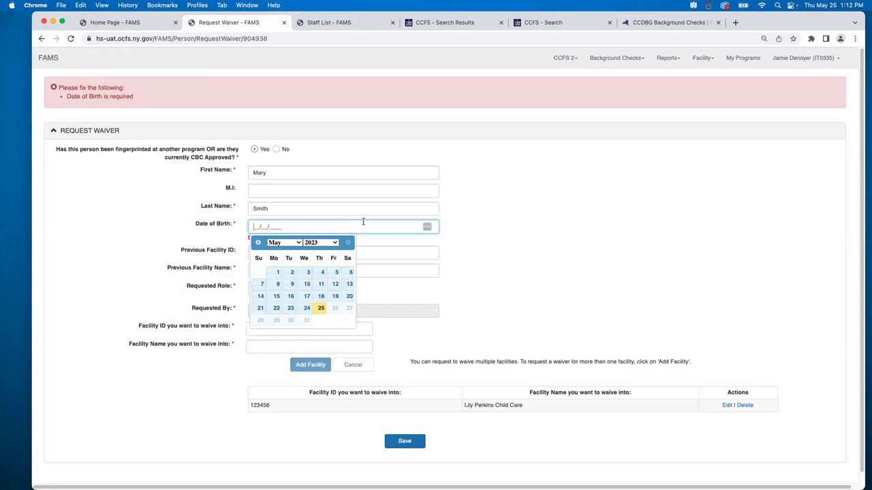
left_click(320, 244)
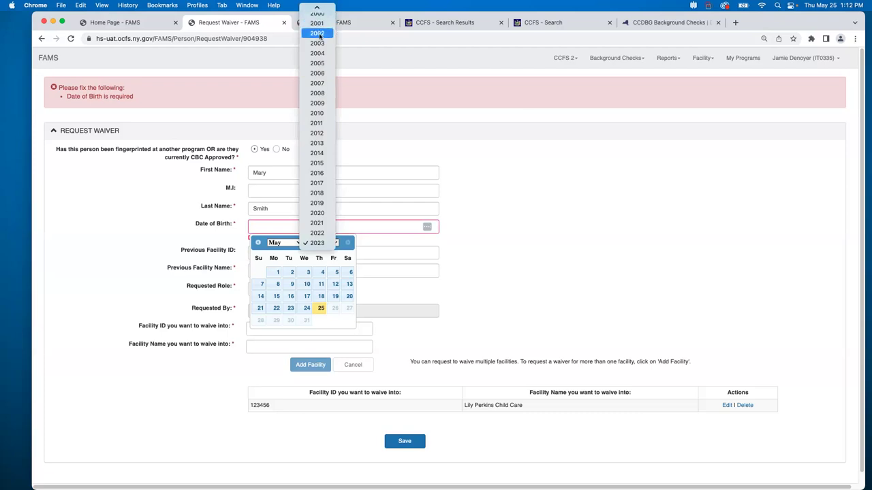
left_click(399, 116)
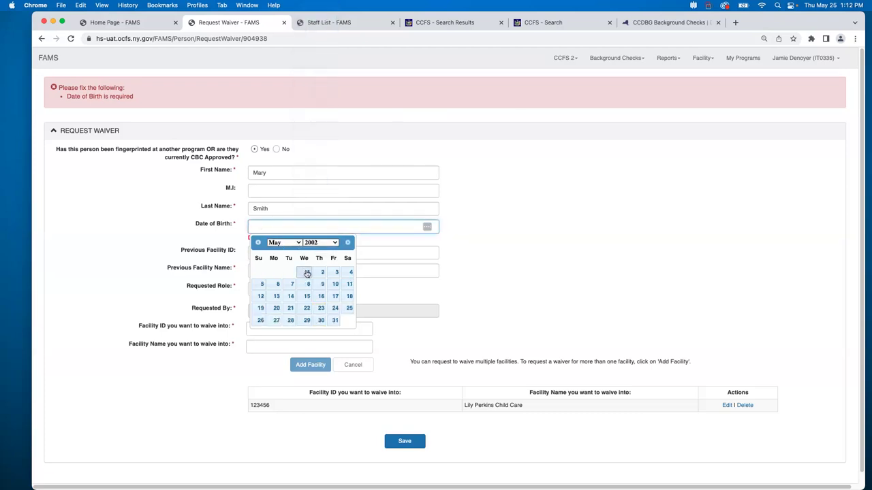
left_click(304, 273)
left_click(406, 434)
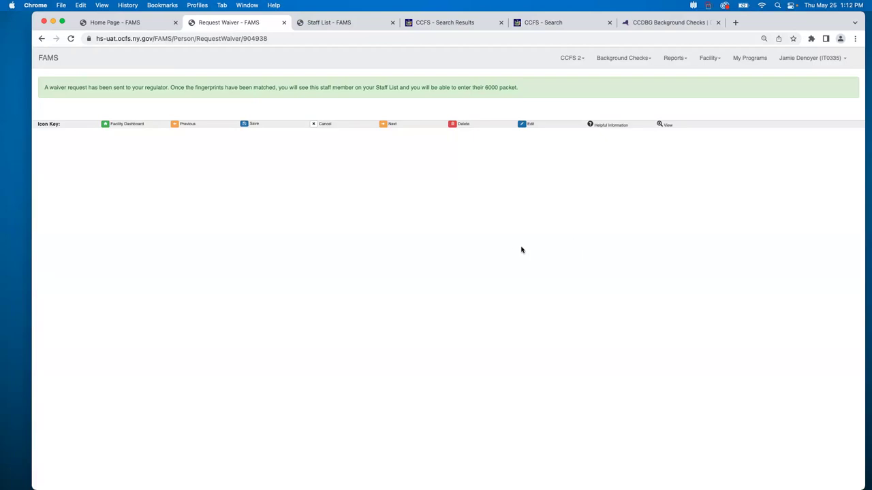
left_click(311, 27)
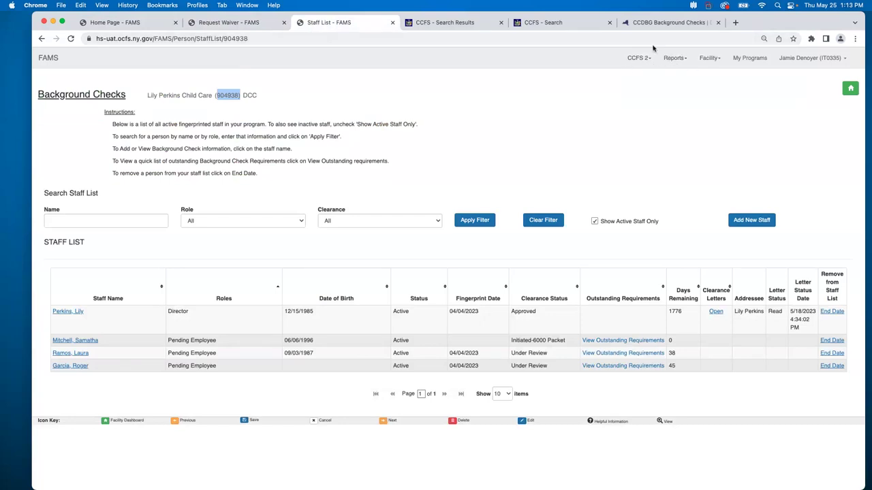
left_click(536, 115)
left_click(249, 226)
left_click(283, 182)
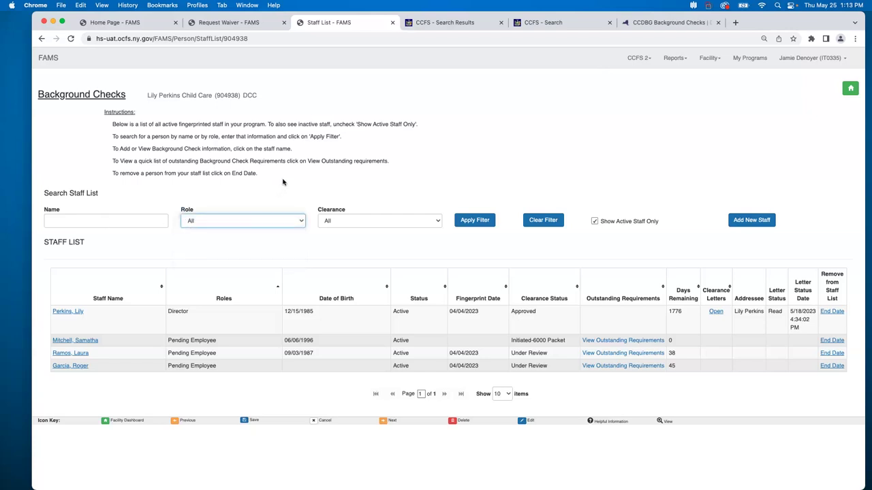
left_click(409, 220)
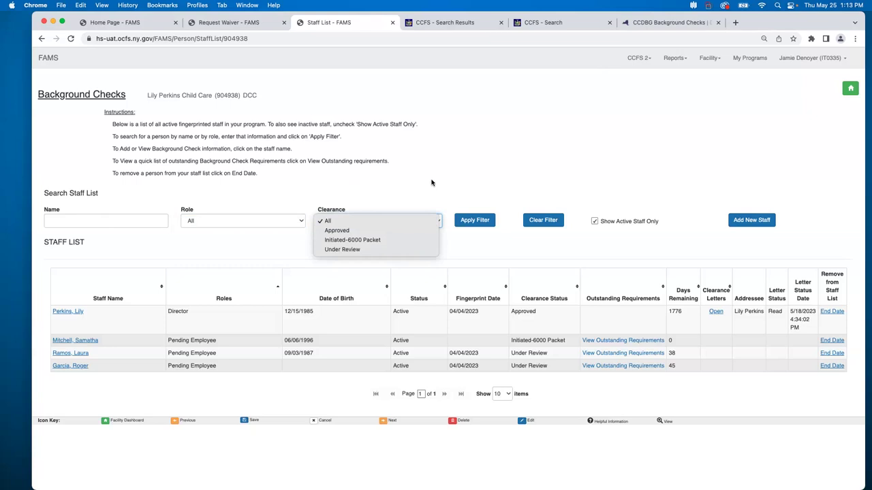
left_click(463, 263)
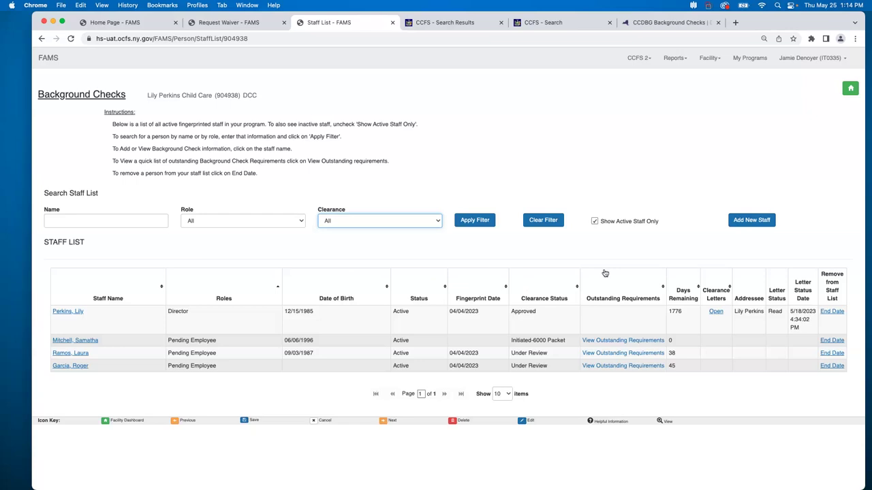
left_click(610, 343)
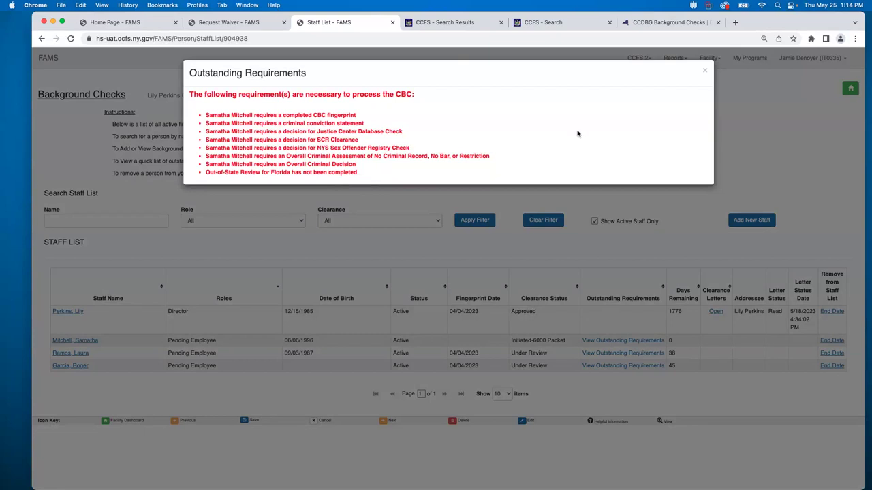
left_click(704, 72)
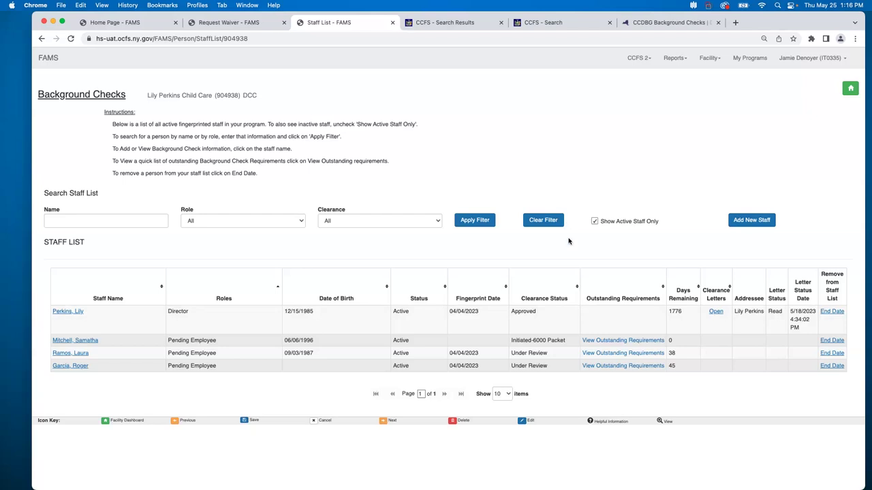
left_click(594, 222)
left_click(593, 223)
left_click(594, 223)
left_click(595, 222)
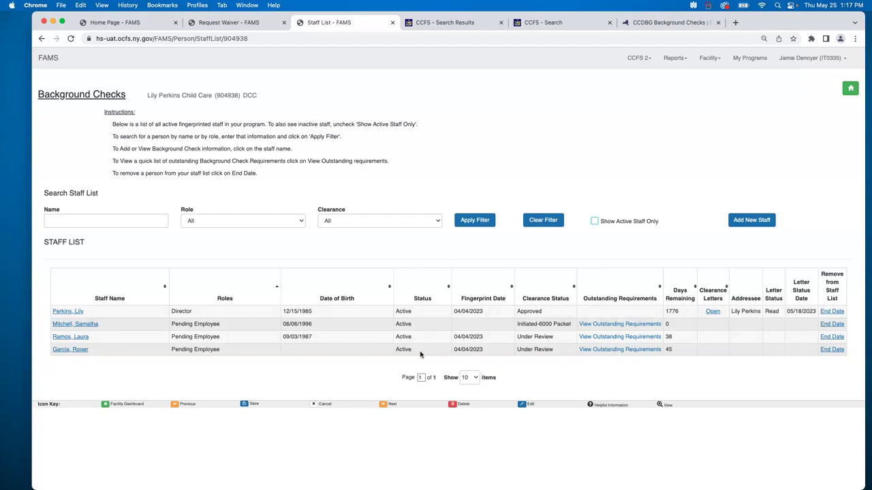
left_click(593, 220)
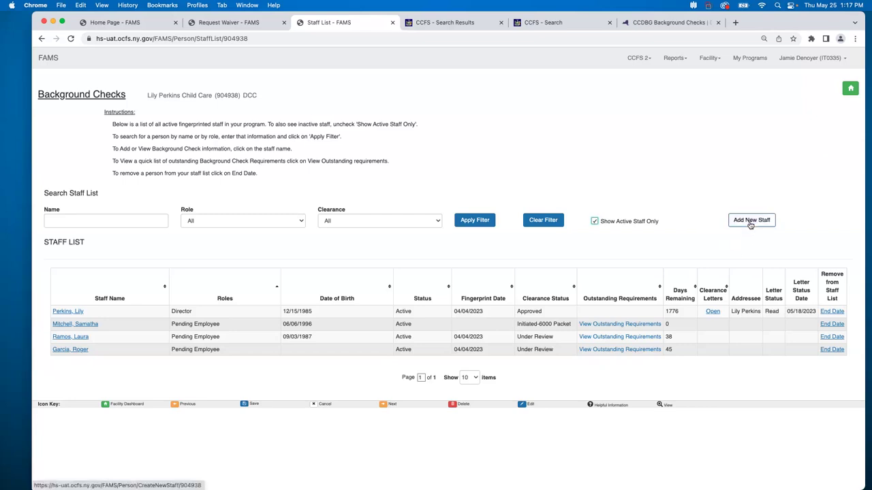
Begin a new staff record, answering No to prior fingerprinting or CBC approval.
left_click(751, 222)
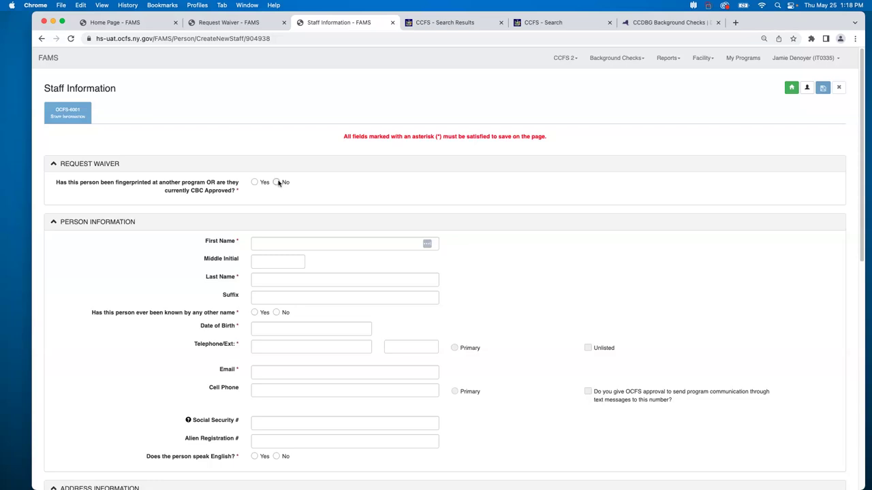
left_click(276, 183)
scroll(400, 197, "down", 1)
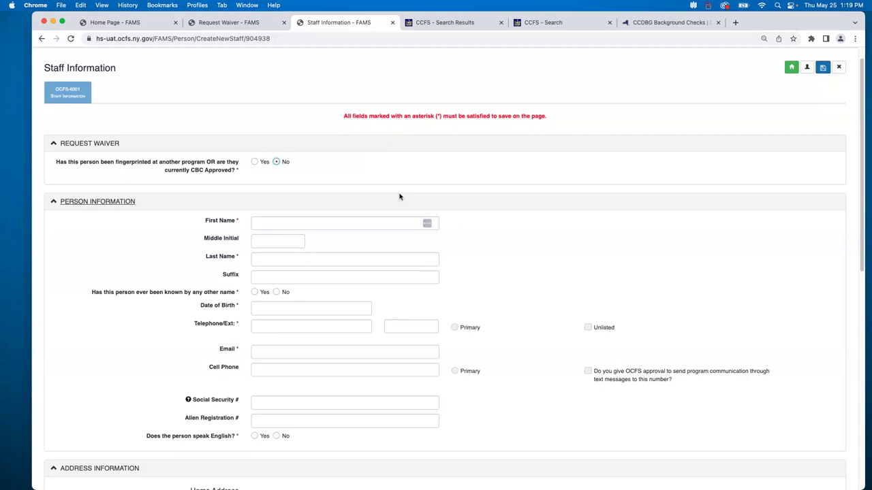
Enter the staff member's first name, middle initial and last name, and answer Yes to other names.
left_click(389, 223)
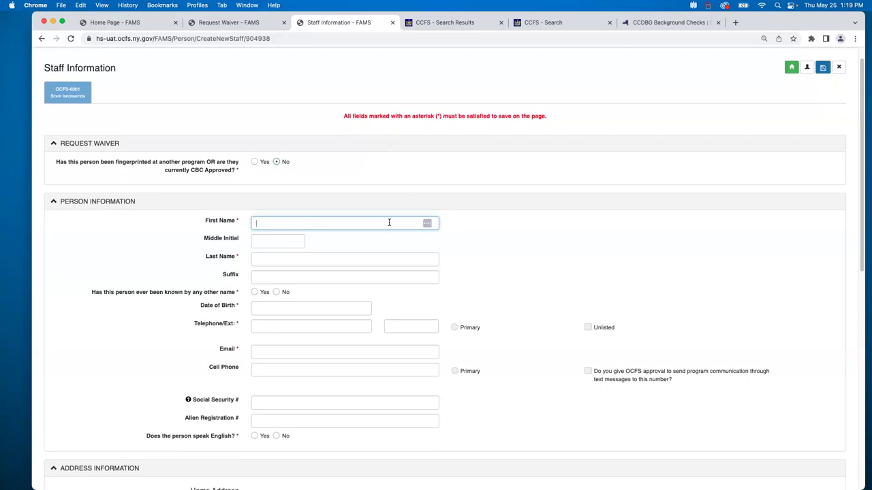
type("Sarah")
key("Tab")
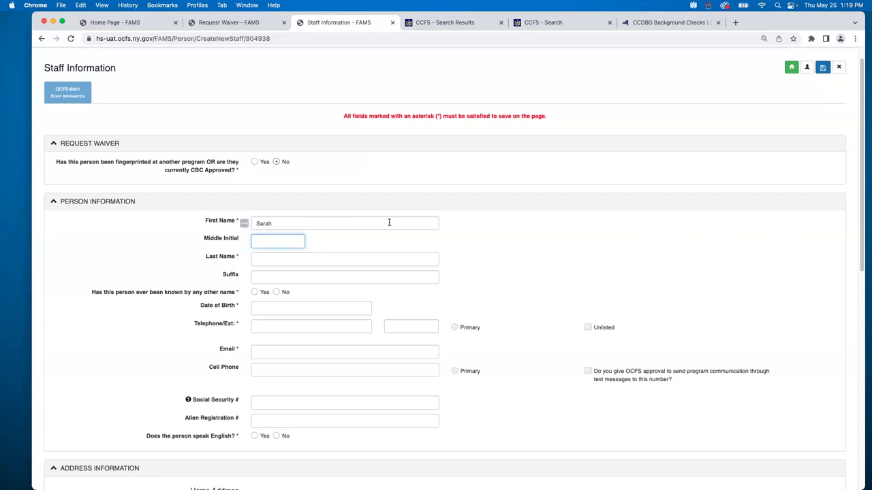
type("E")
key("Tab")
type("Smith")
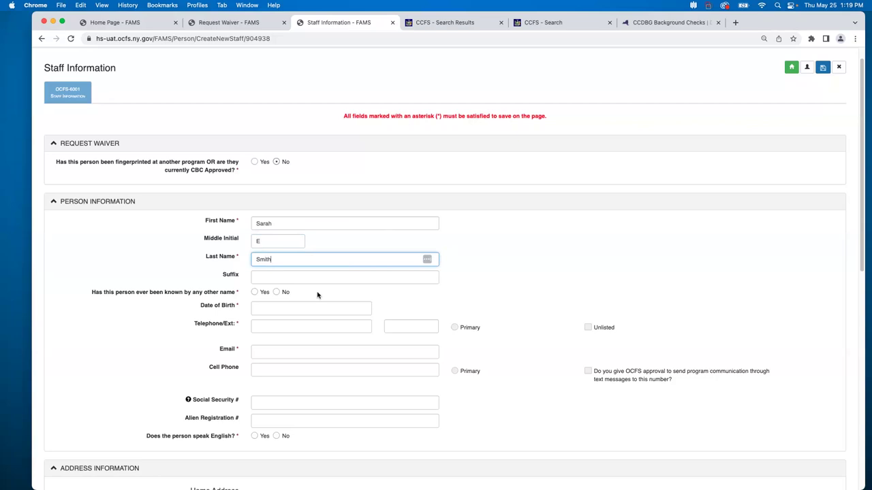
left_click(255, 292)
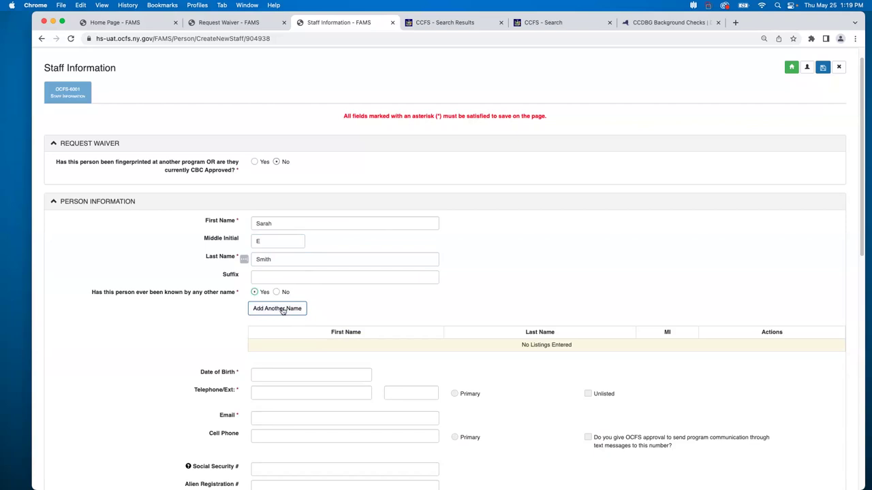
Add and save one alternate first and last name for the staff member.
left_click(283, 308)
left_click(281, 313)
key("Tab")
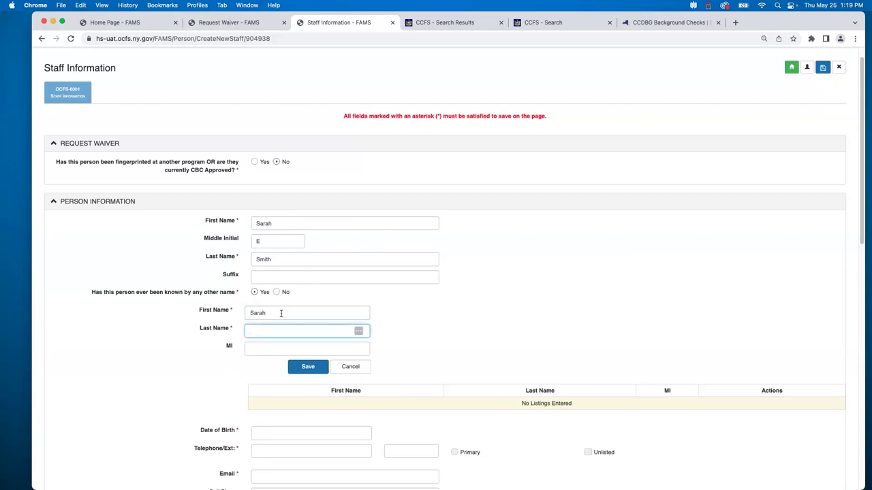
left_click(322, 368)
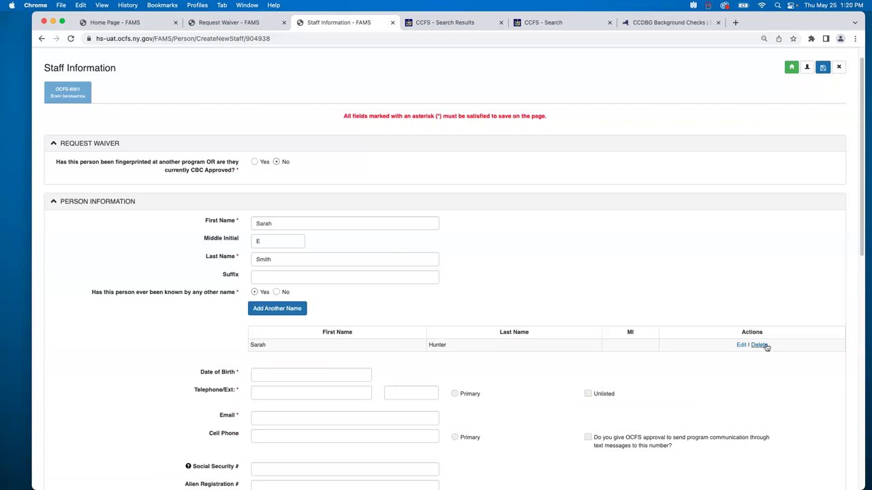
scroll(563, 361, "down", 1)
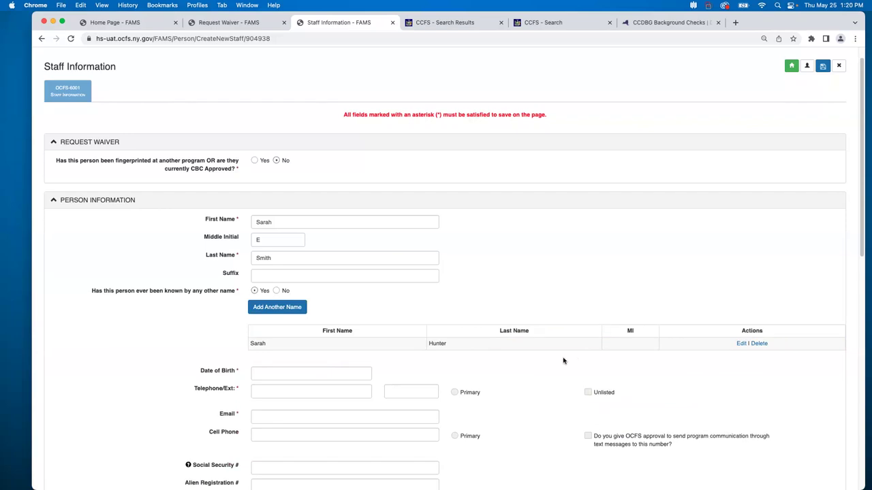
scroll(563, 360, "down", 3)
left_click(310, 265)
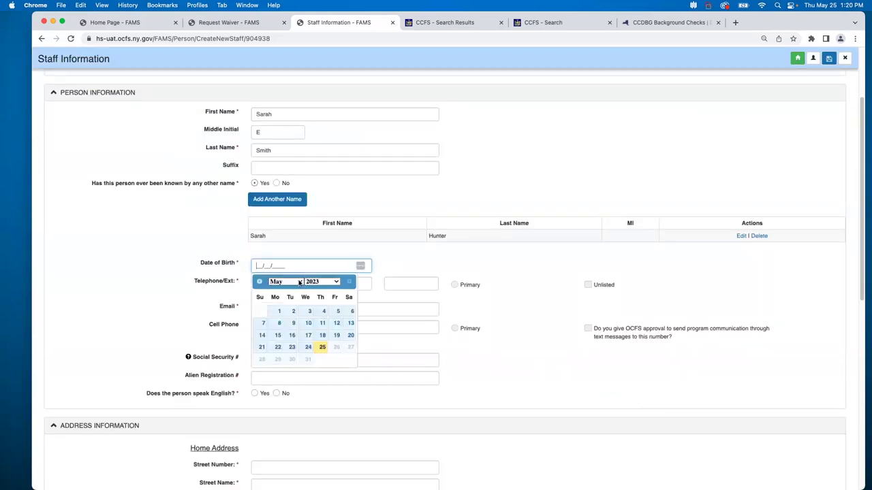
left_click(299, 282)
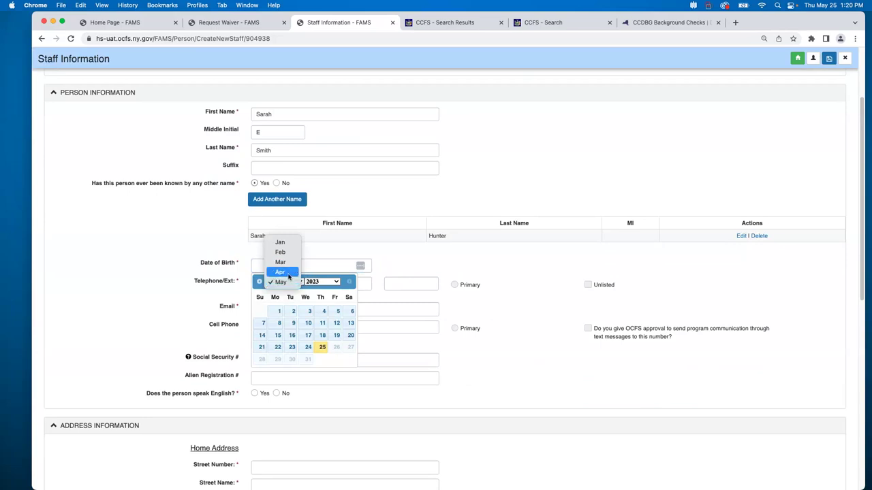
left_click(280, 271)
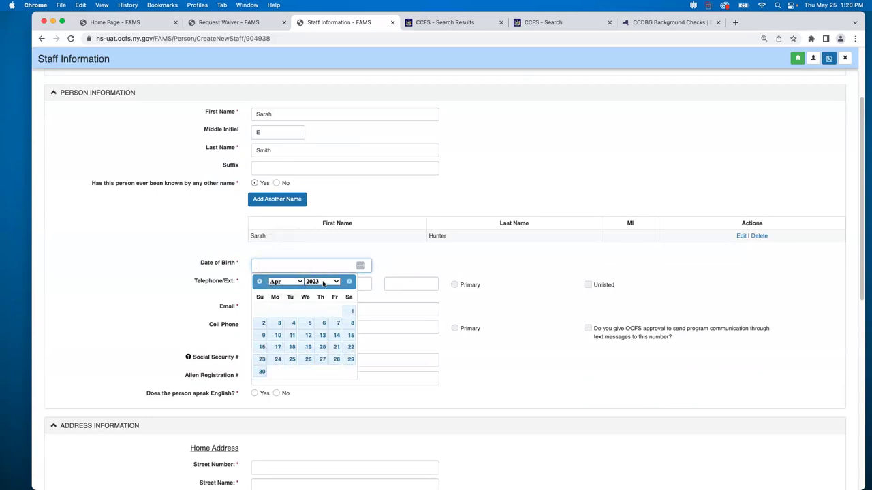
left_click(323, 282)
left_click(318, 32)
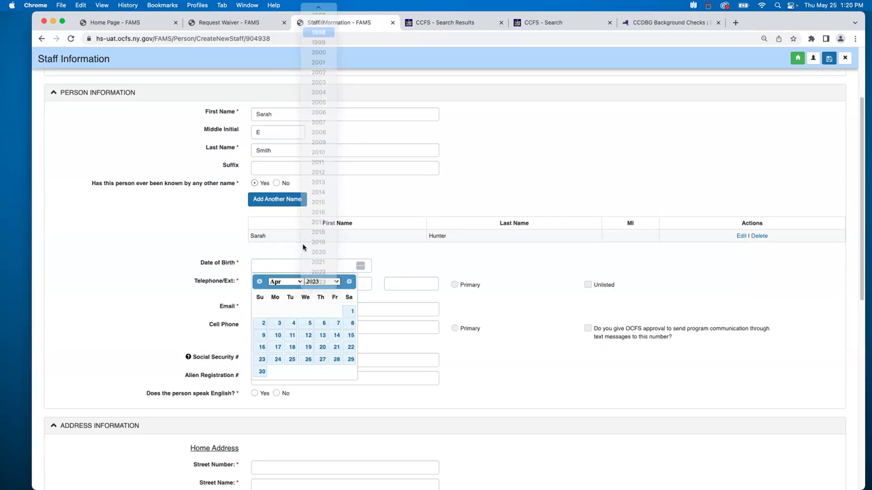
left_click(308, 322)
left_click(357, 287)
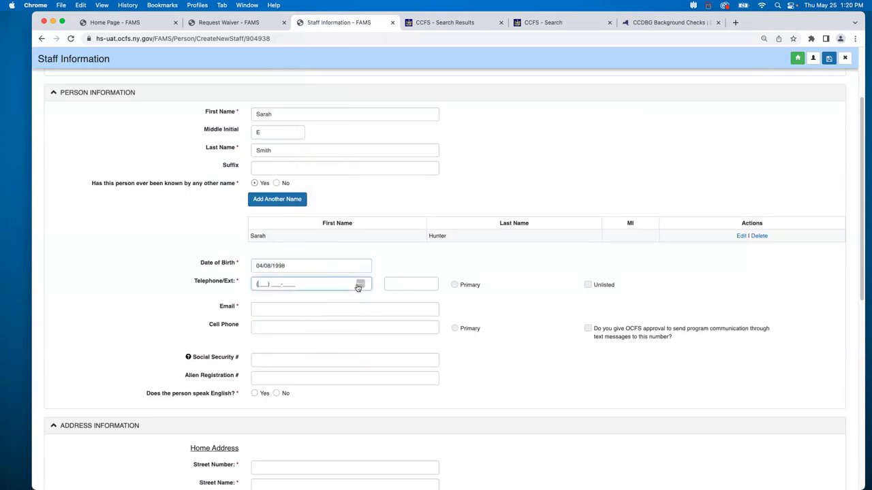
type("555) 555-555")
Finish the telephone number, mark it Primary, and fill in the staff member's e-mail address.
type("5")
left_click(268, 310)
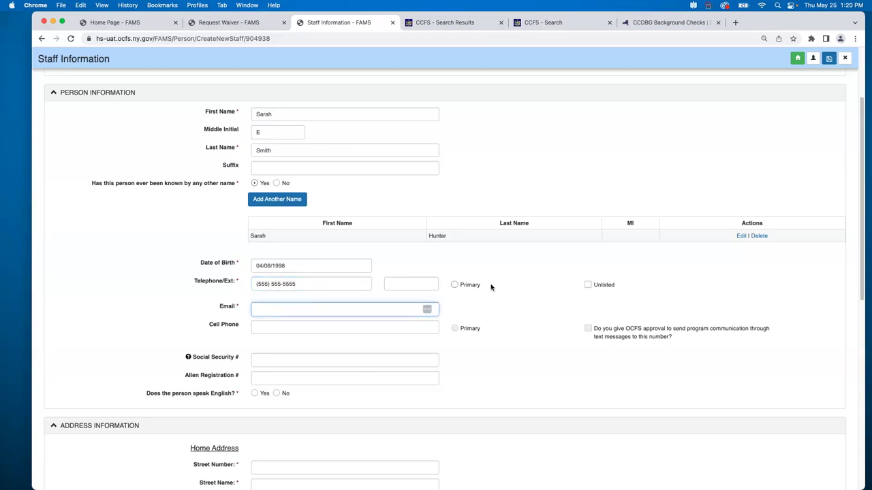
left_click(454, 285)
left_click(391, 307)
Record Yes for whether the person speaks English.
scroll(439, 365, "down", 3)
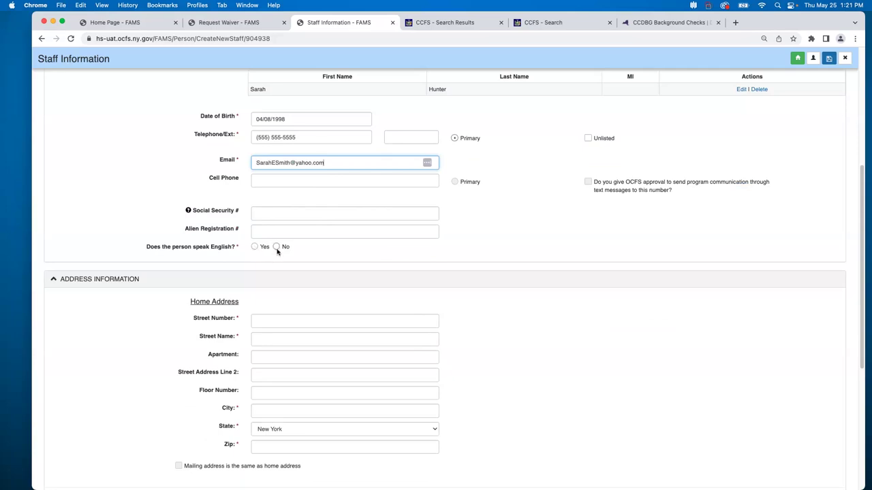
left_click(276, 248)
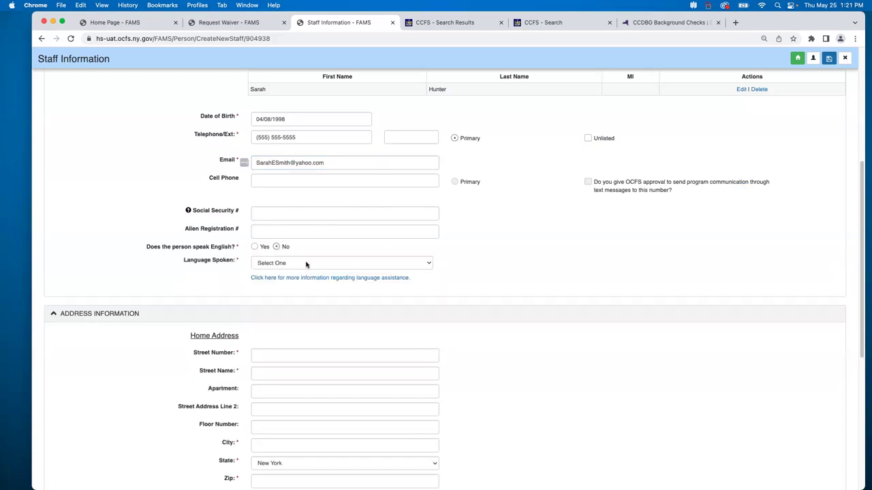
left_click(305, 265)
left_click(534, 260)
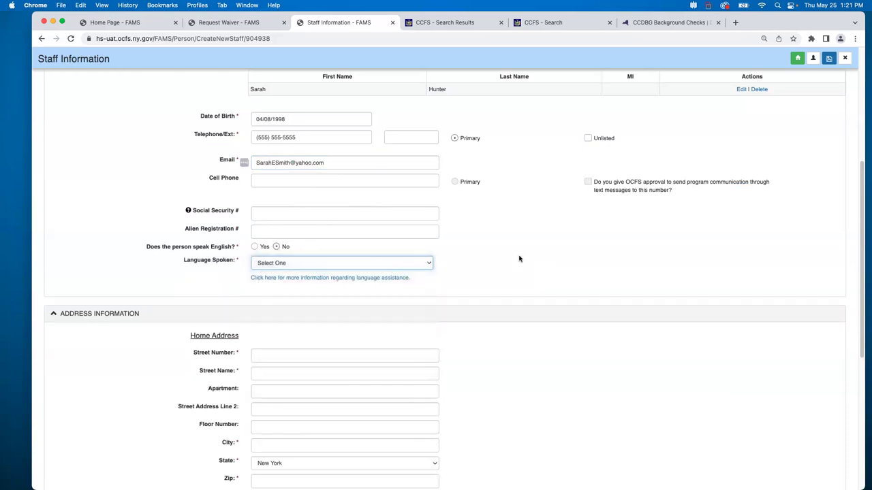
left_click(255, 248)
Enter the staff member's home street address, city and zip code.
left_click(274, 321)
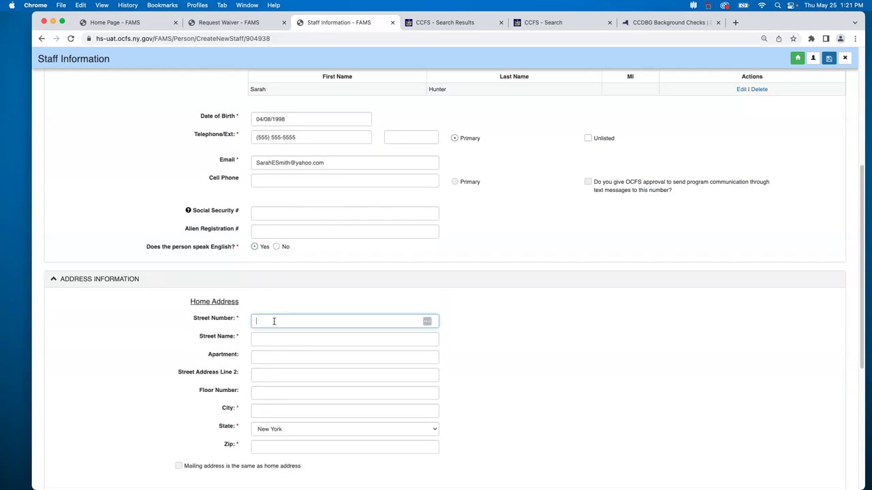
type("123")
left_click(278, 339)
type("MainSt")
key("BackSpace")
key("BackSpace")
type("Street")
left_click(303, 411)
type("Albany")
left_click(325, 449)
type("12206")
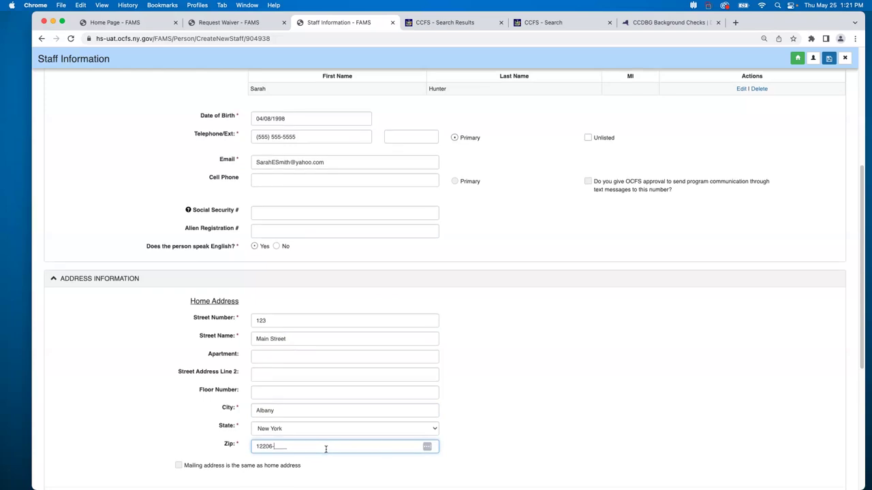
scroll(325, 450, "down", 5)
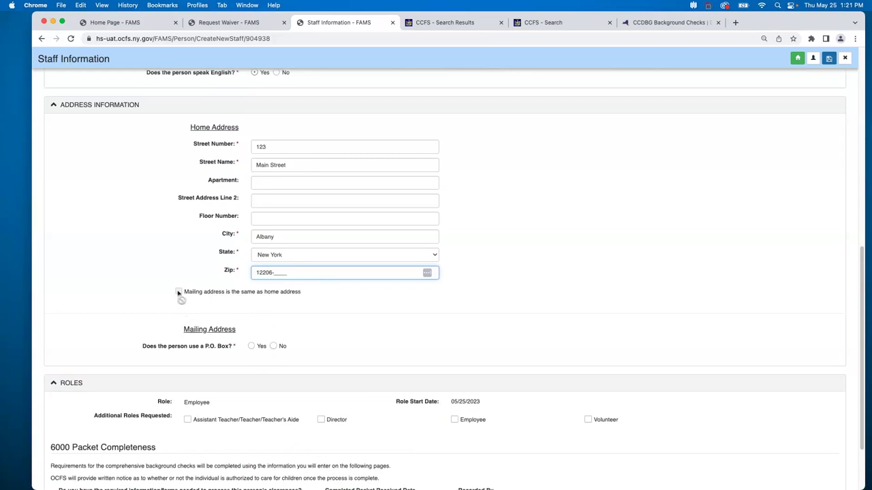
Mark the mailing address as the same as the home address.
left_click(329, 305)
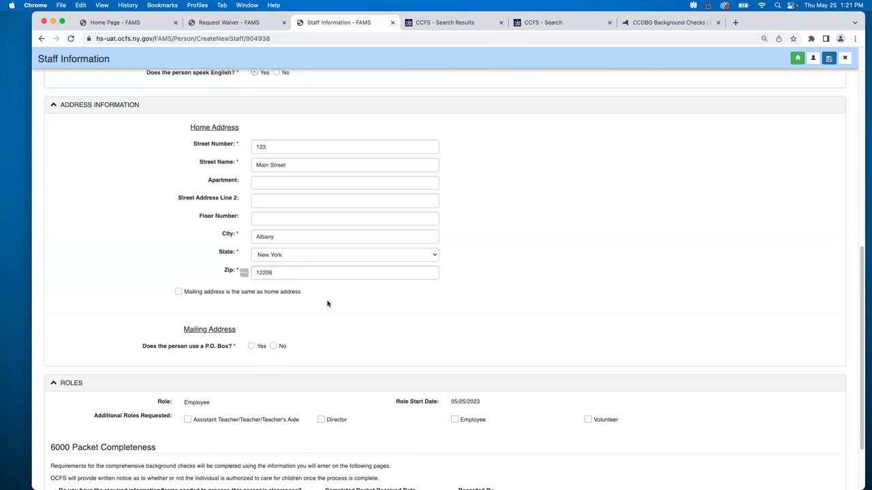
left_click(179, 293)
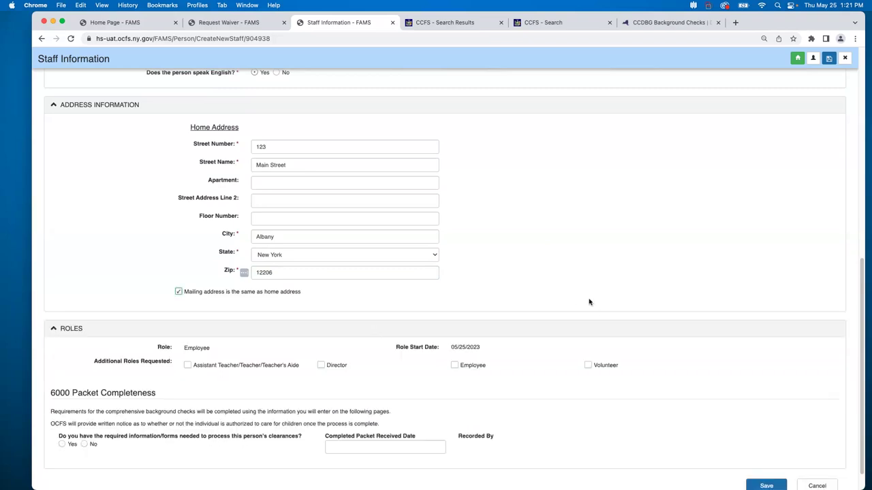
scroll(589, 302, "down", 1)
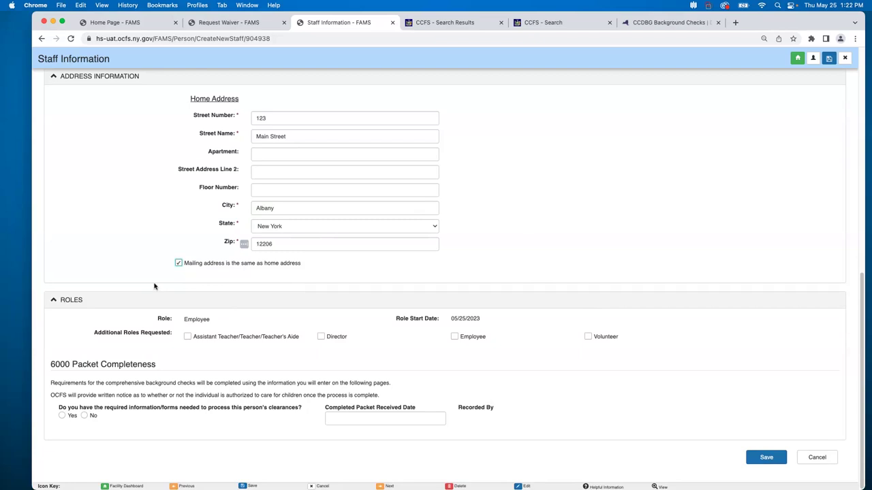
Add the Assistant Teacher/Teacher/Teacher's Aide role, mark required forms Yes with today's packet date, and save.
left_click(188, 338)
left_click(62, 415)
left_click(372, 418)
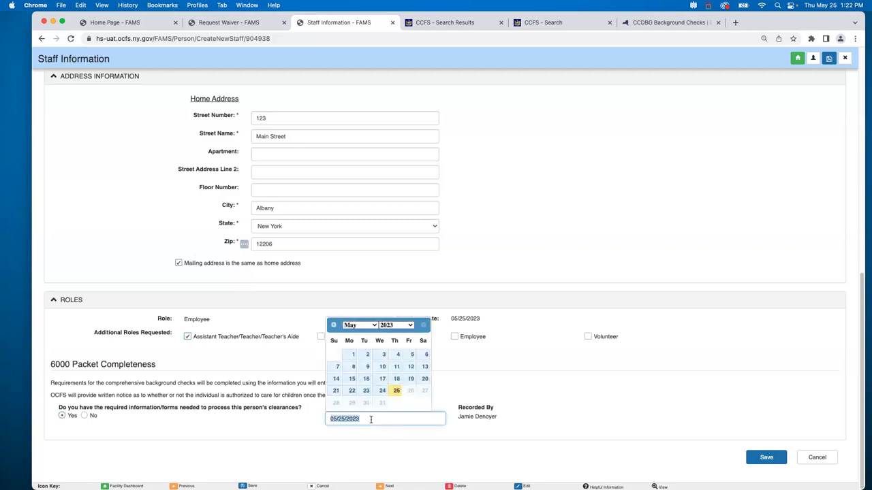
left_click(529, 395)
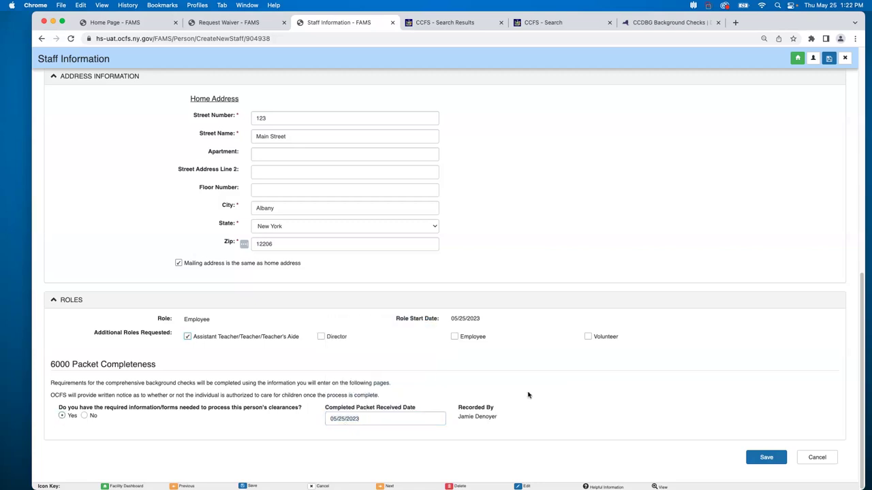
left_click(765, 457)
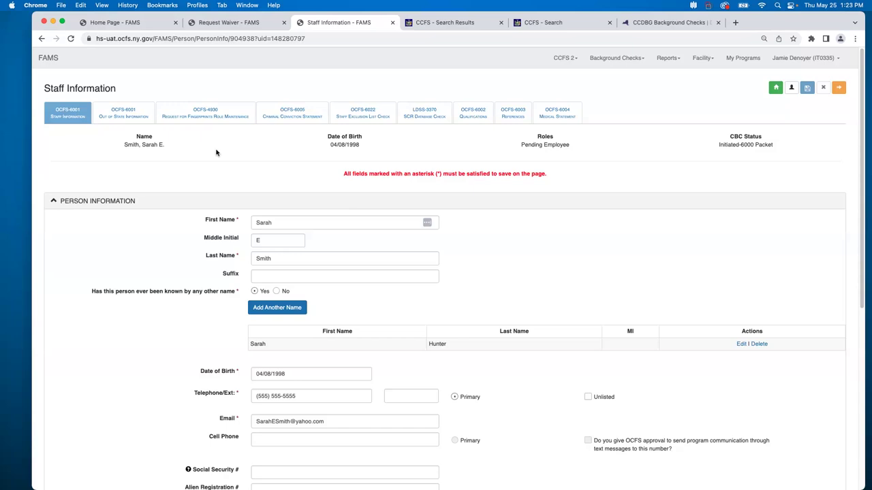
Switch the staff record to the OCFS-6001 Out of State Information tab.
scroll(216, 152, "down", 5)
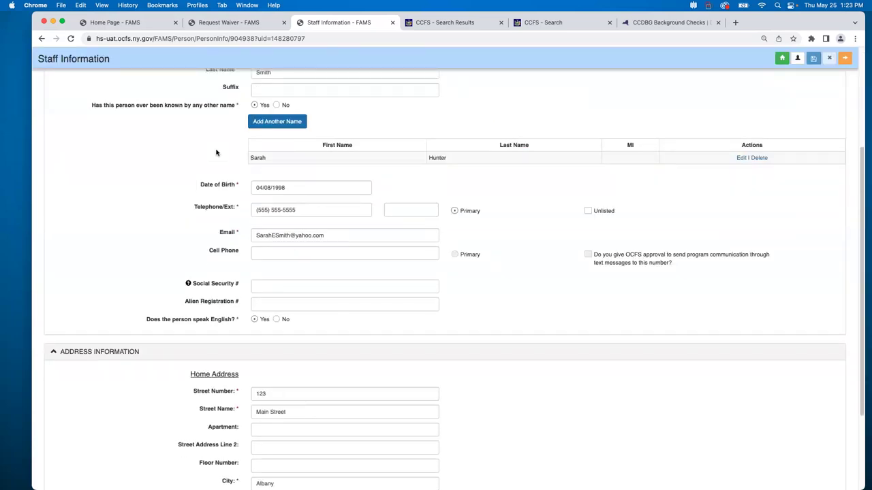
scroll(216, 153, "up", 5)
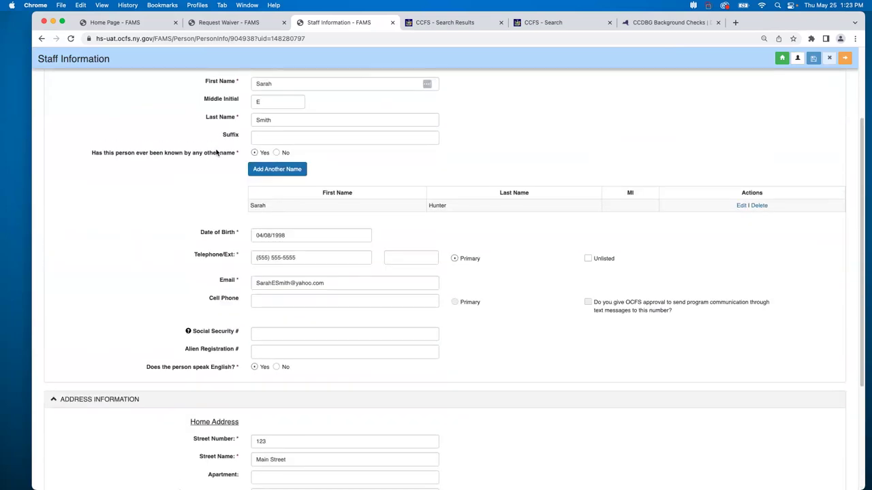
left_click(140, 117)
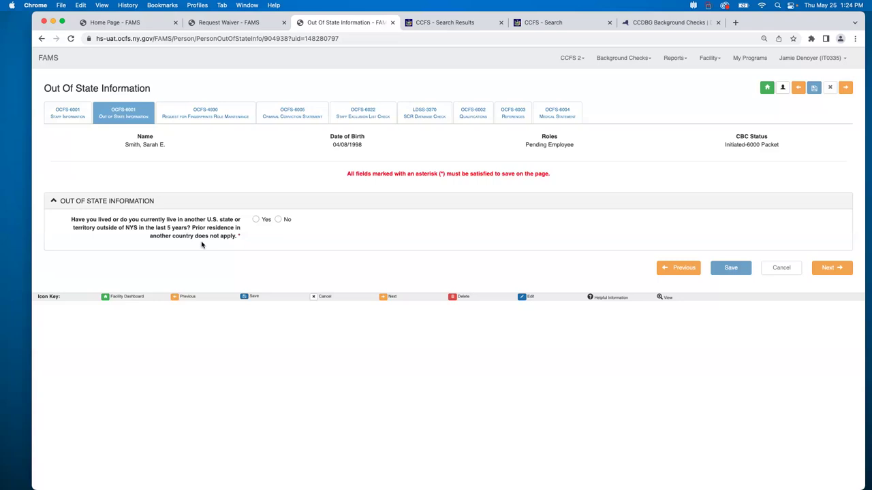
Answer No to living outside NYS in the last 5 years and save it.
left_click(256, 221)
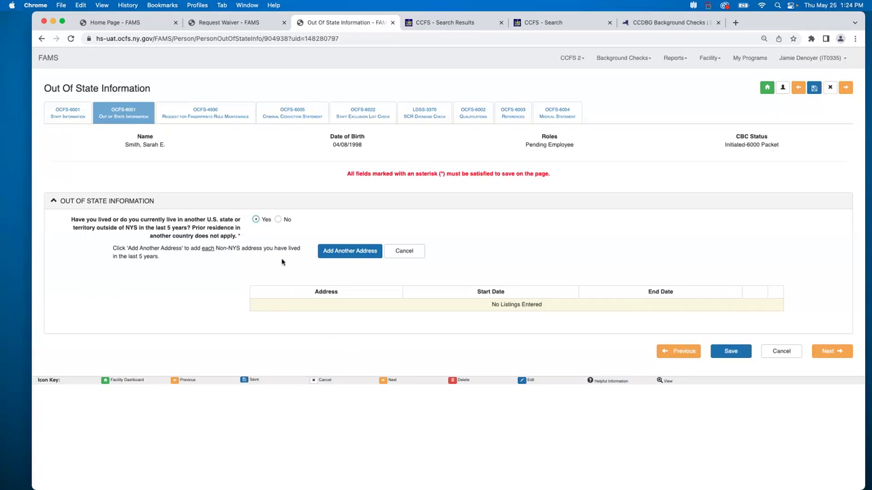
left_click(278, 219)
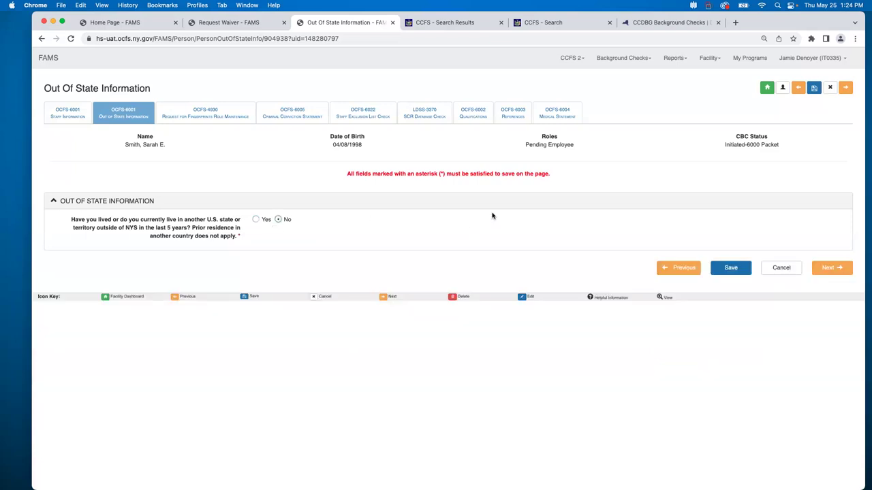
left_click(731, 270)
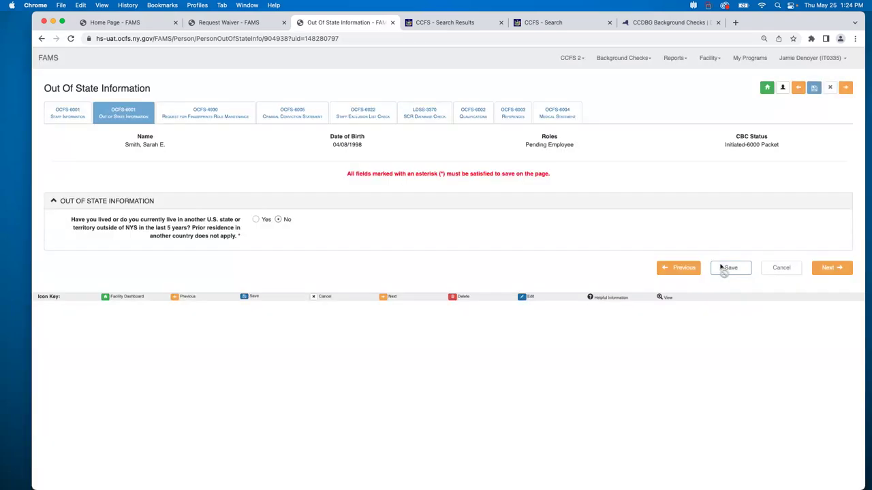
left_click(849, 275)
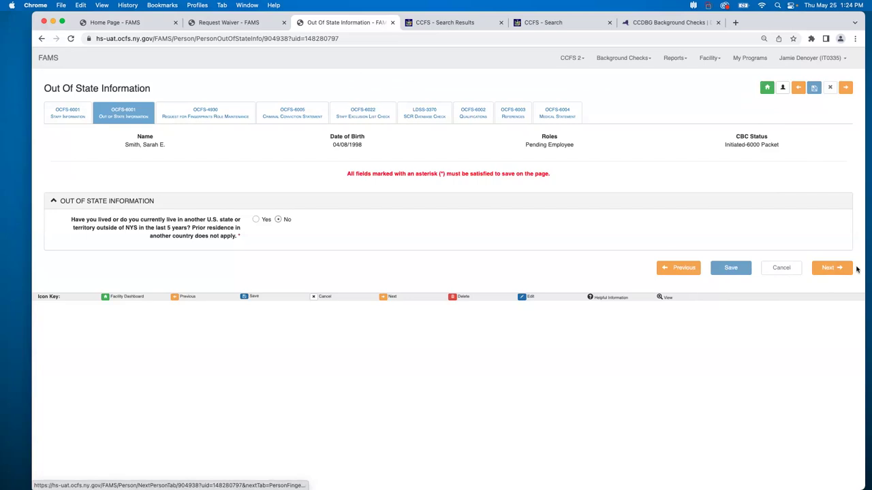
Open the OCFS-4930 Request for Fingerprints tab and scroll down to Role Maintenance.
left_click(230, 116)
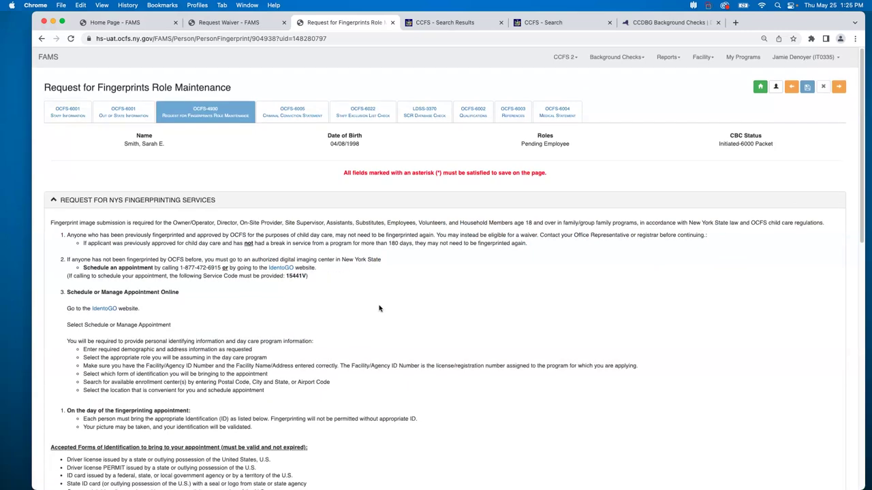
scroll(379, 308, "down", 10)
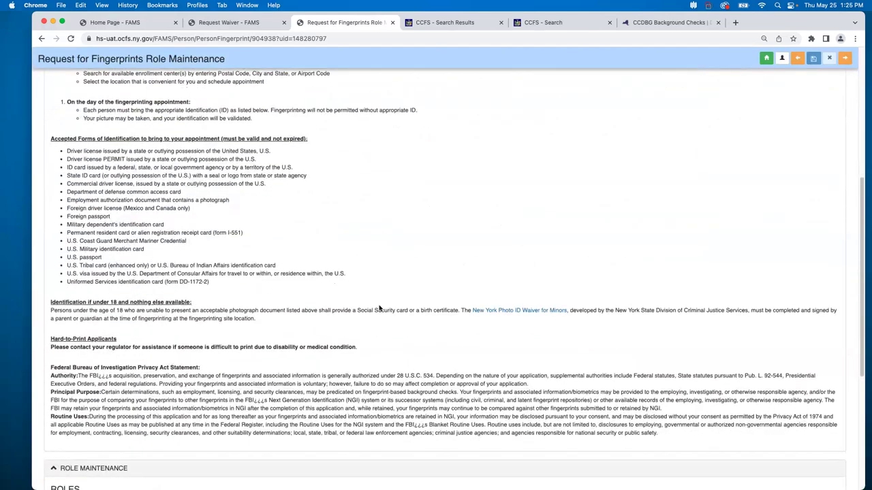
scroll(379, 308, "down", 8)
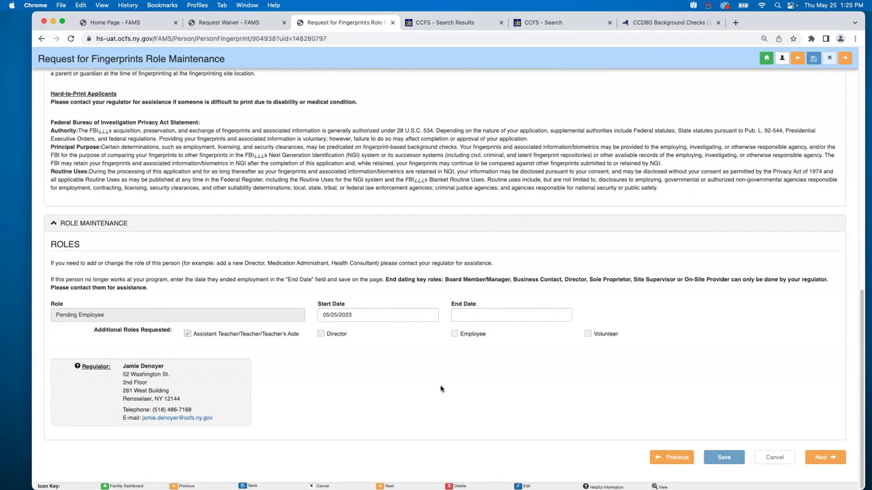
Leave the role End Date blank and continue to the Criminal Conviction Statement page.
left_click(482, 317)
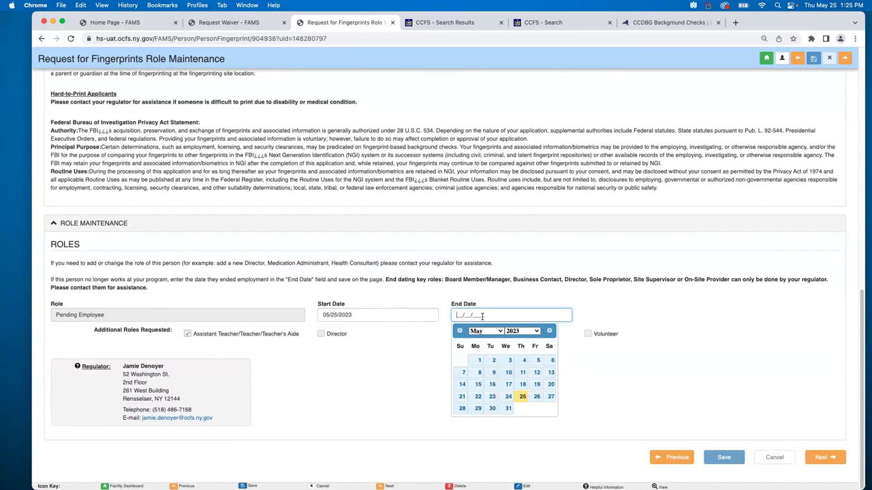
left_click(403, 366)
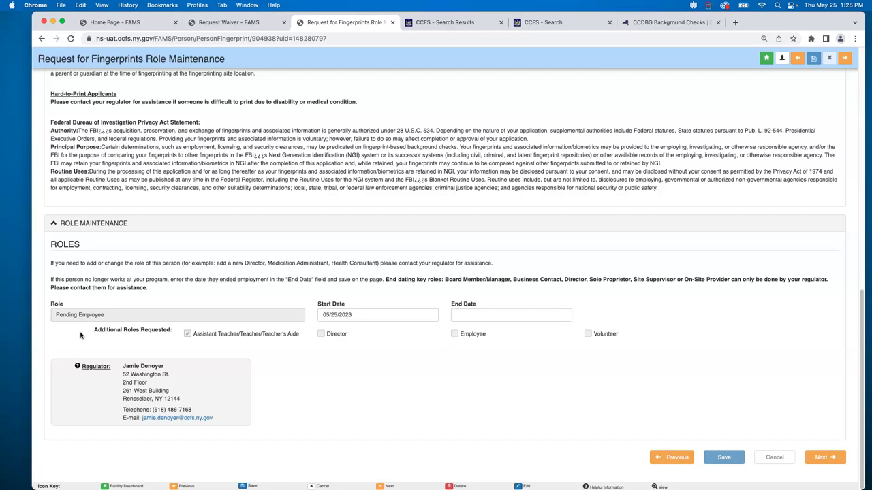
left_click(831, 460)
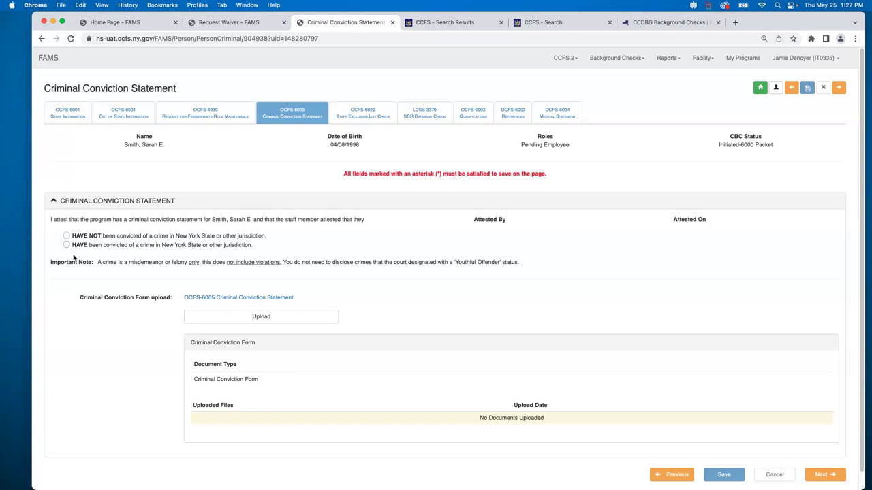
Attest the staff member HAVE NOT been convicted, then continue to the Staff Exclusion List check.
left_click(66, 236)
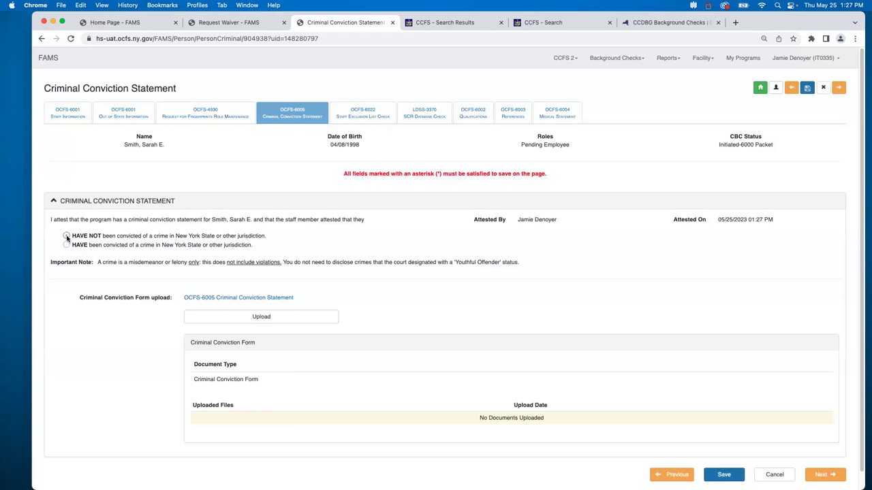
left_click(66, 245)
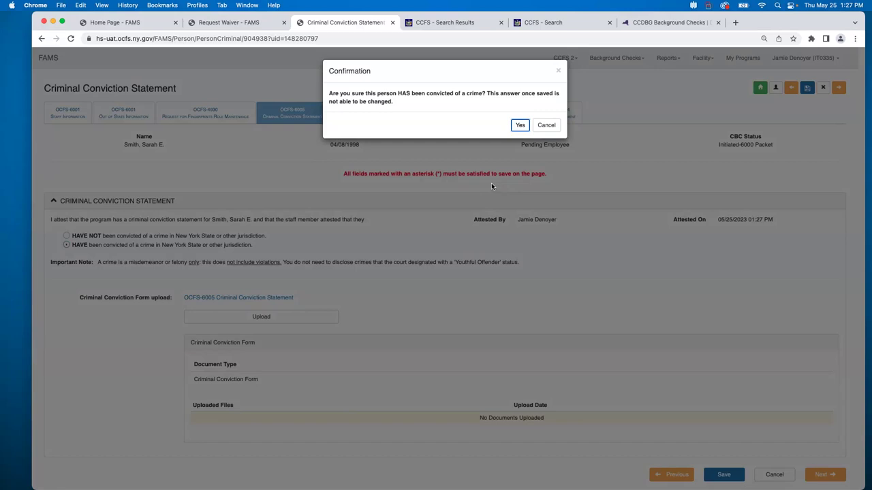
left_click(543, 129)
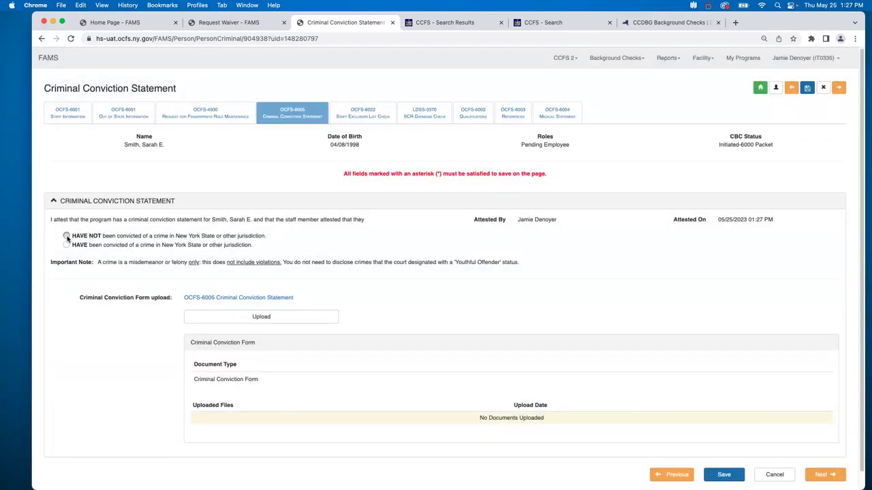
left_click(67, 236)
left_click(824, 477)
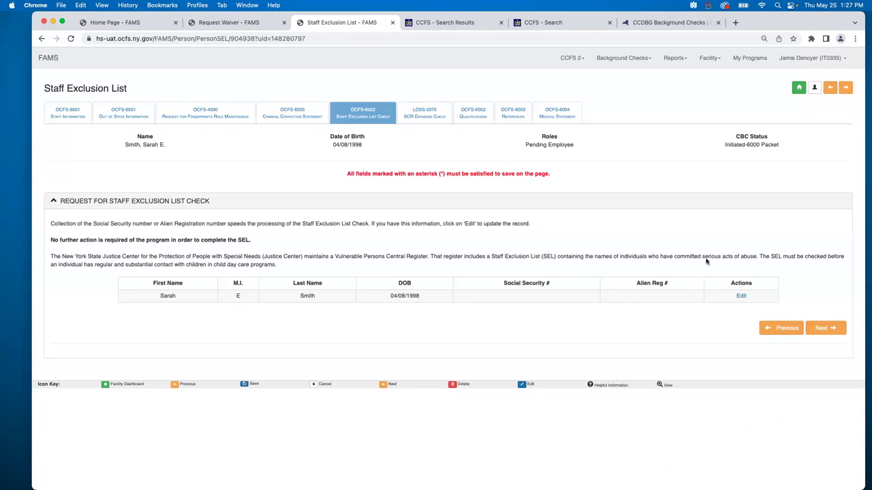
Advance to the SCR Database Check, tick the OCS terms attestation, and review the Terms PDF.
left_click(812, 334)
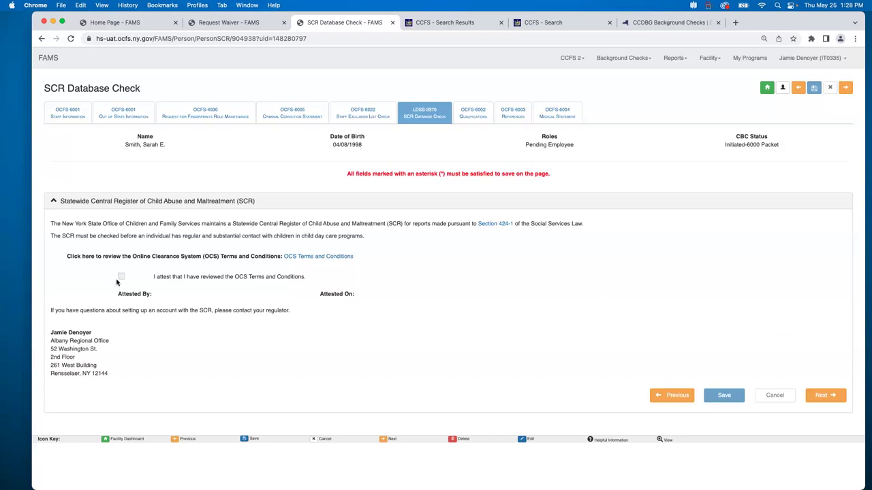
left_click(121, 279)
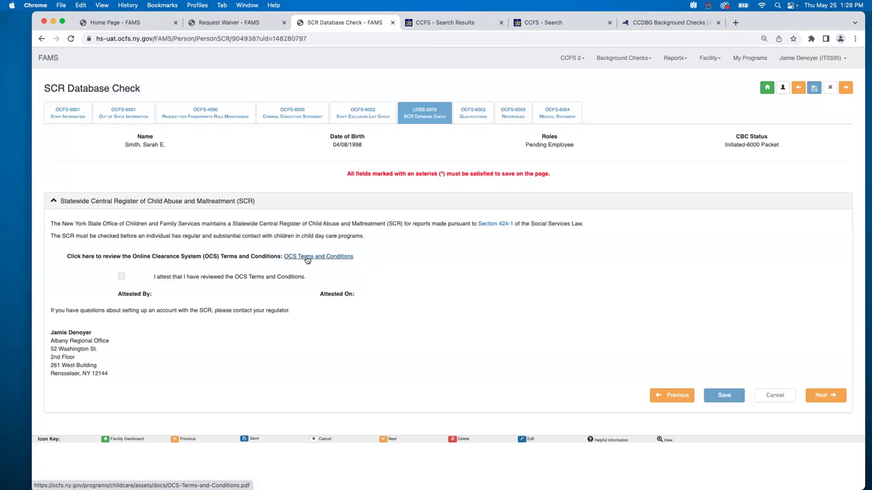
left_click(307, 258)
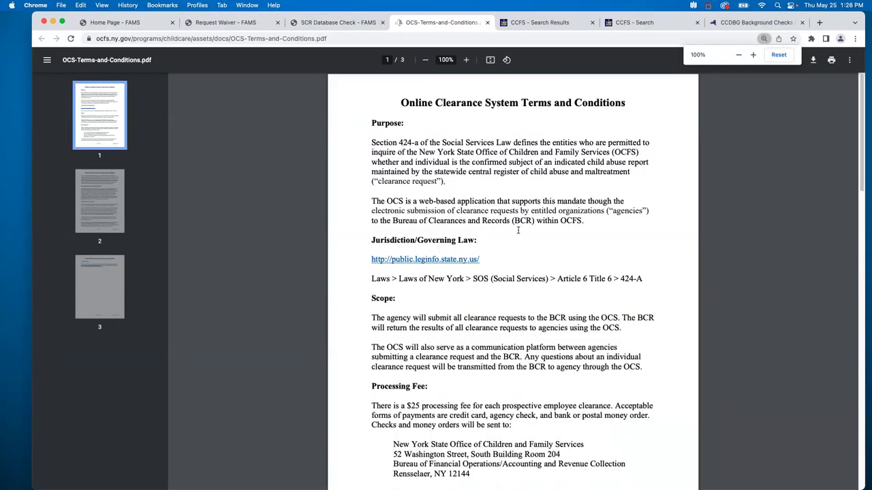
scroll(518, 231, "down", 5)
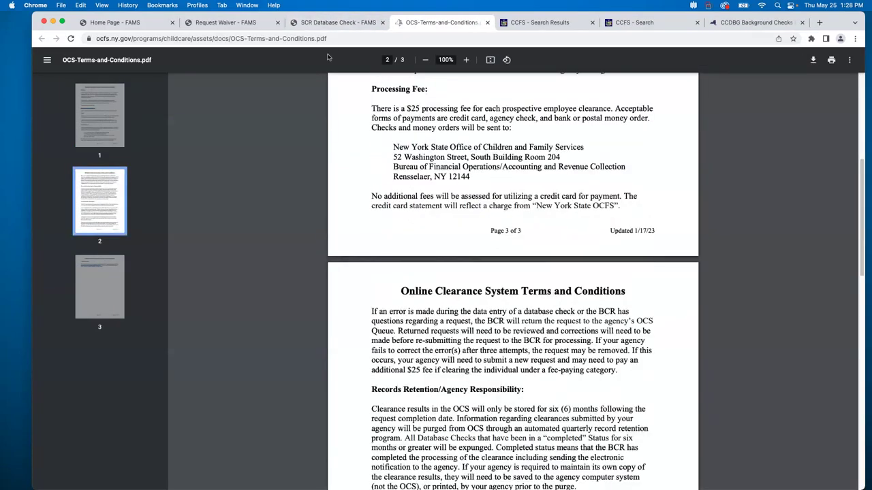
left_click(337, 22)
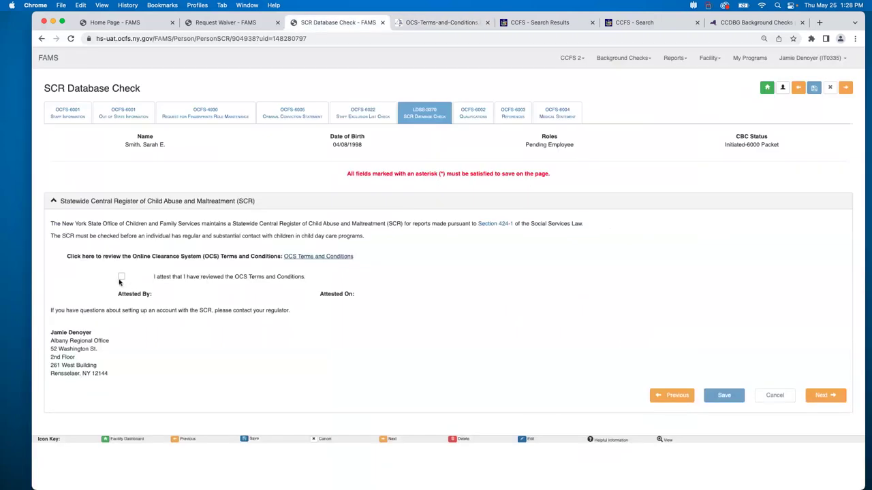
Tick the OCS Terms and Conditions attestation, then head to the OCFS-6002 Qualifications tab.
left_click(120, 278)
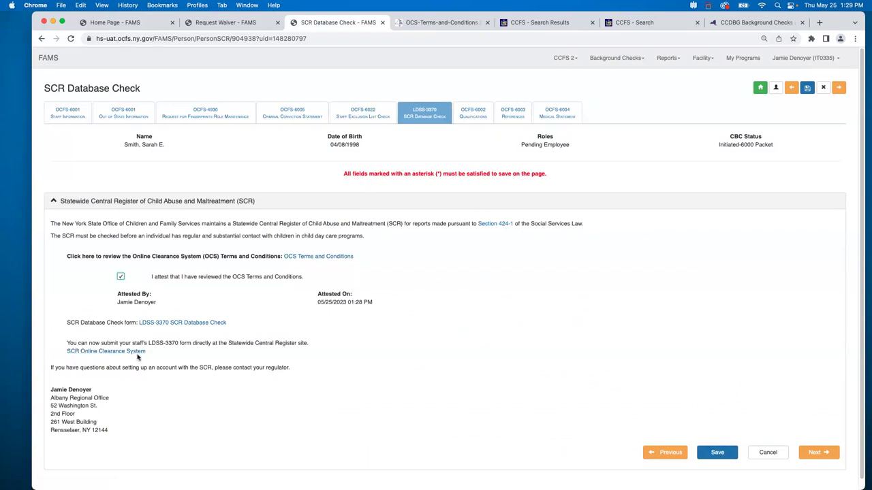
left_click(817, 452)
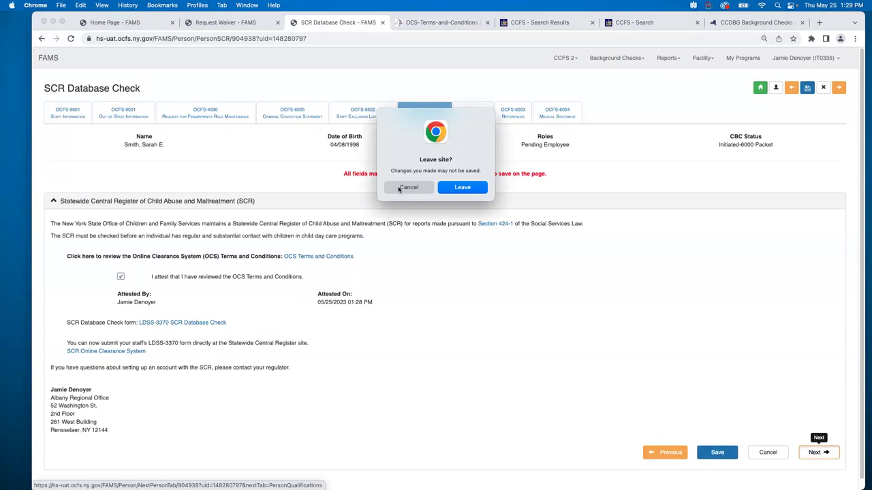
key("Escape")
left_click(463, 121)
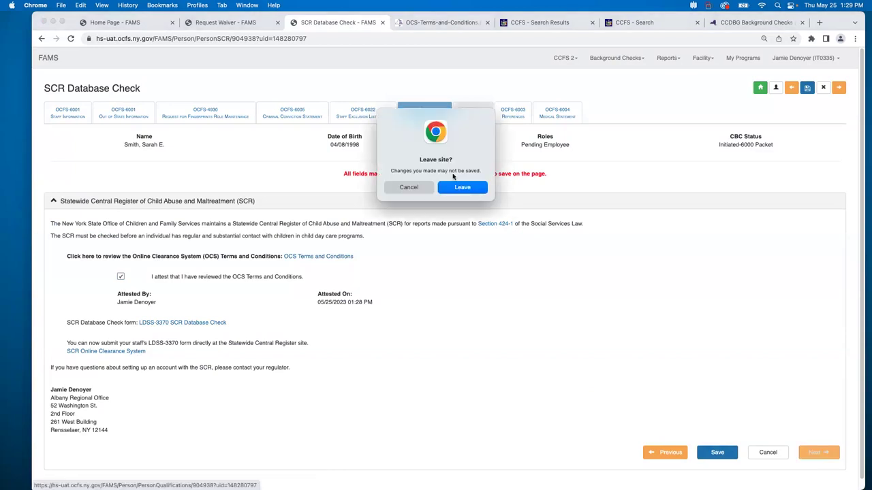
Leave the SCR page, review the empty Education and Experience sections, and continue to References.
left_click(460, 188)
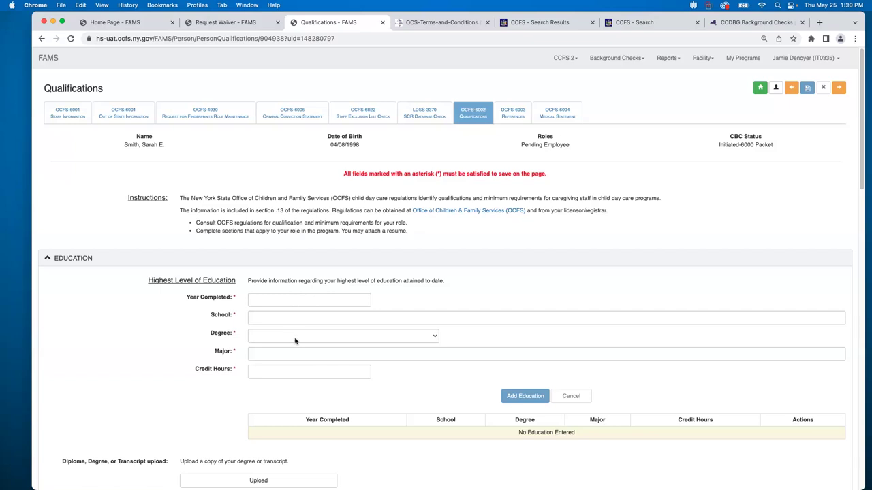
scroll(418, 314, "down", 3)
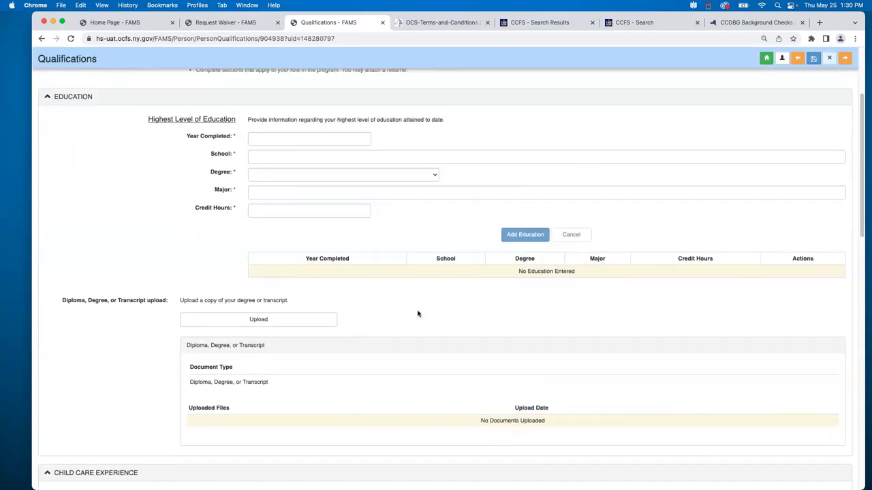
scroll(418, 314, "down", 3)
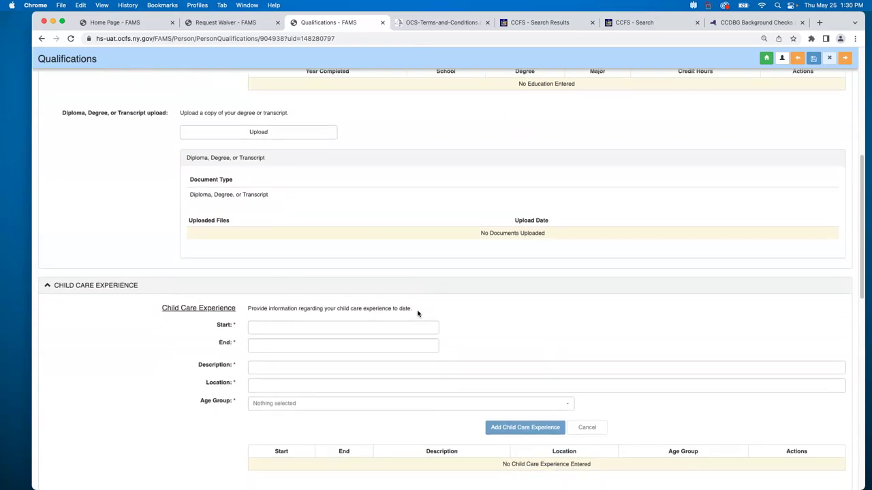
scroll(417, 314, "down", 5)
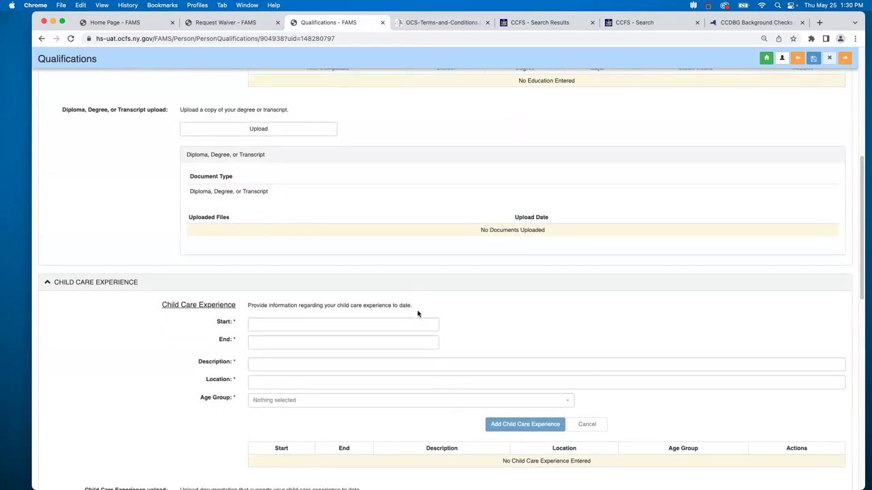
scroll(417, 313, "down", 1)
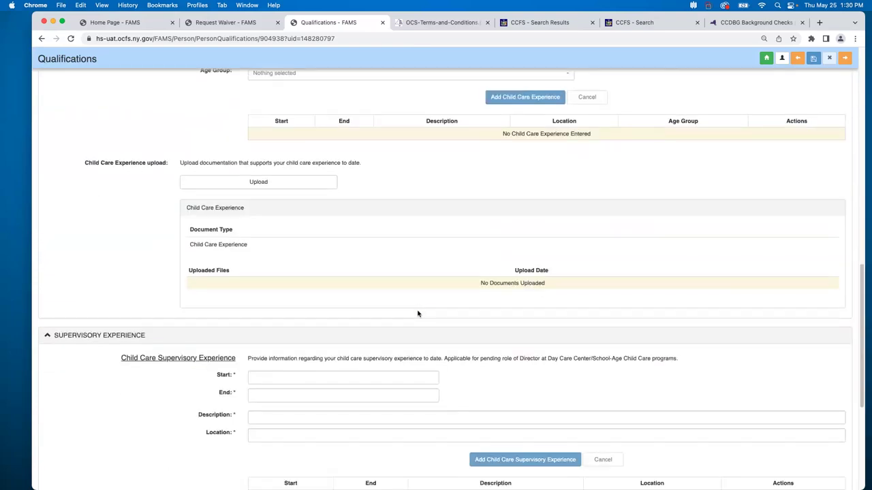
scroll(417, 314, "down", 2)
scroll(418, 314, "down", 3)
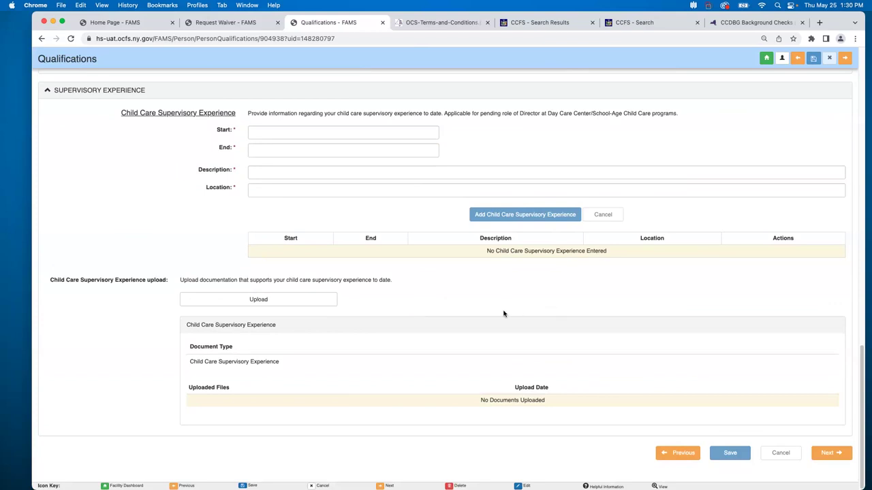
left_click(827, 453)
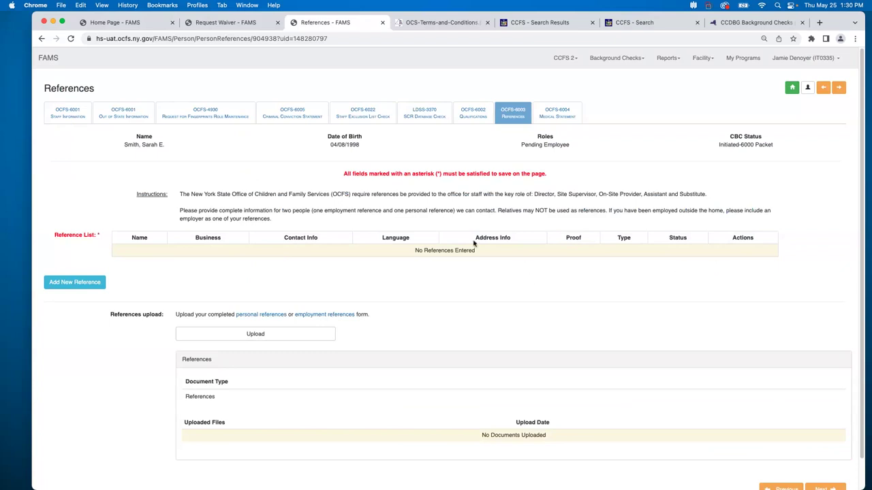
Try Add New Reference, then switch to the OCFS-6004 Medical Statement tab.
left_click(73, 287)
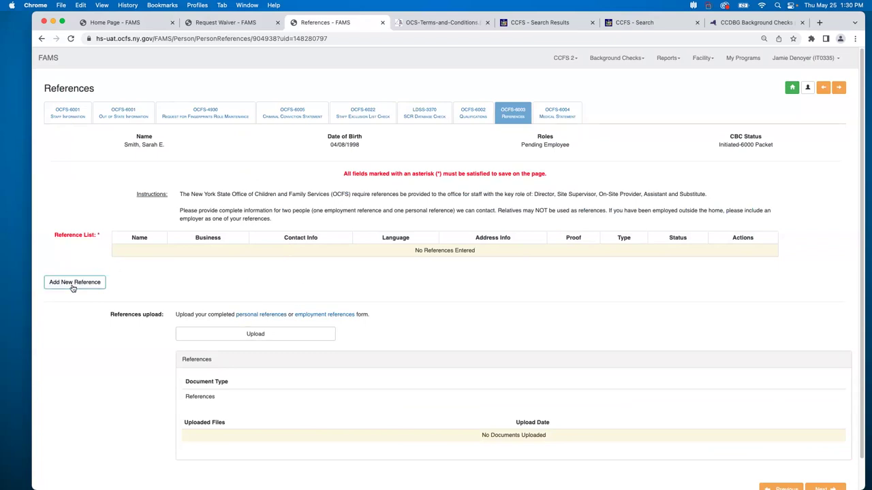
left_click(70, 288)
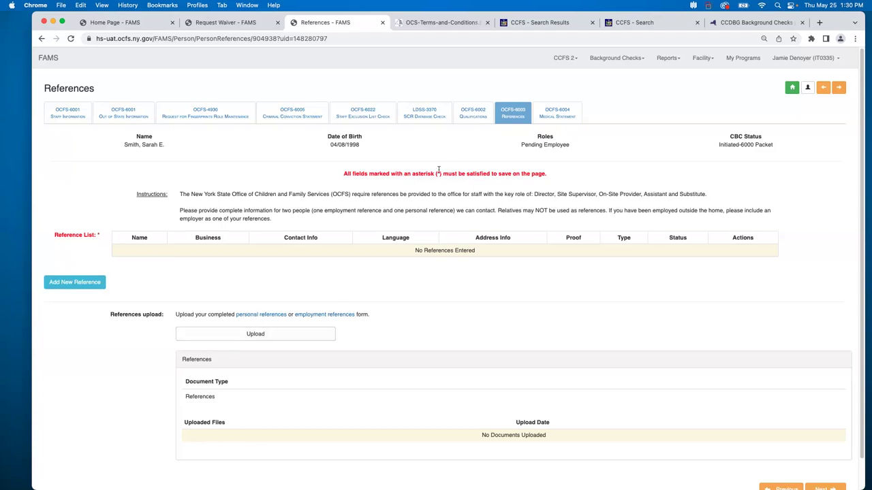
left_click(565, 118)
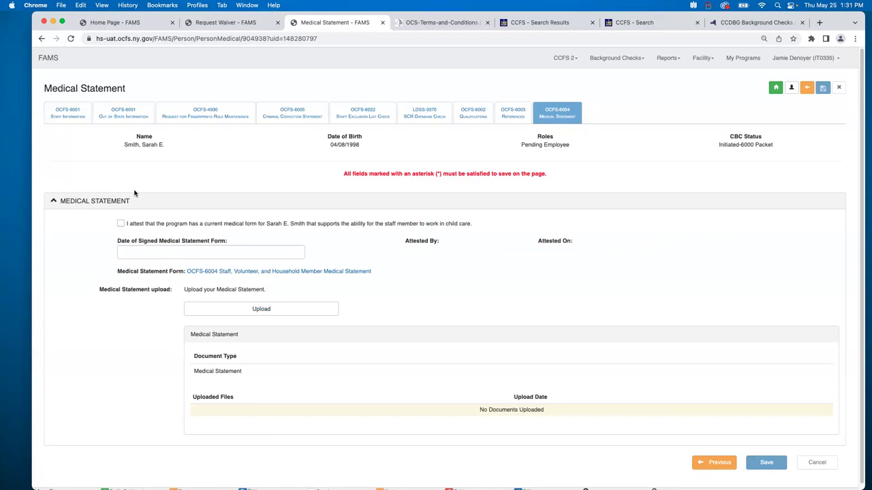
Attest to a current medical form signed 05/22/2023 and bring up the Document Upload dialog.
left_click(121, 224)
left_click(145, 251)
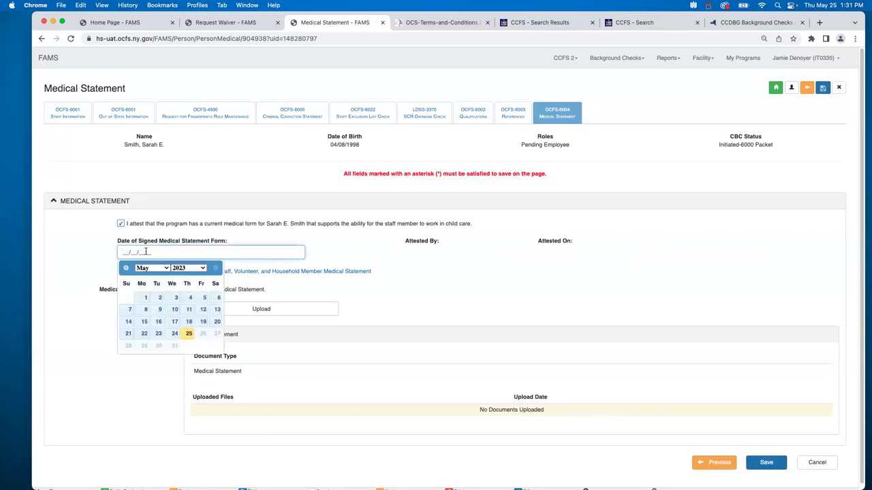
left_click(144, 334)
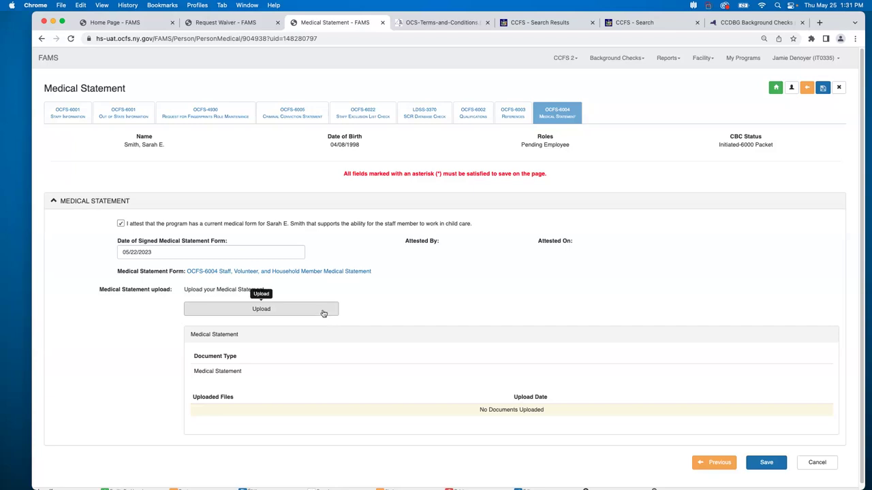
left_click(323, 312)
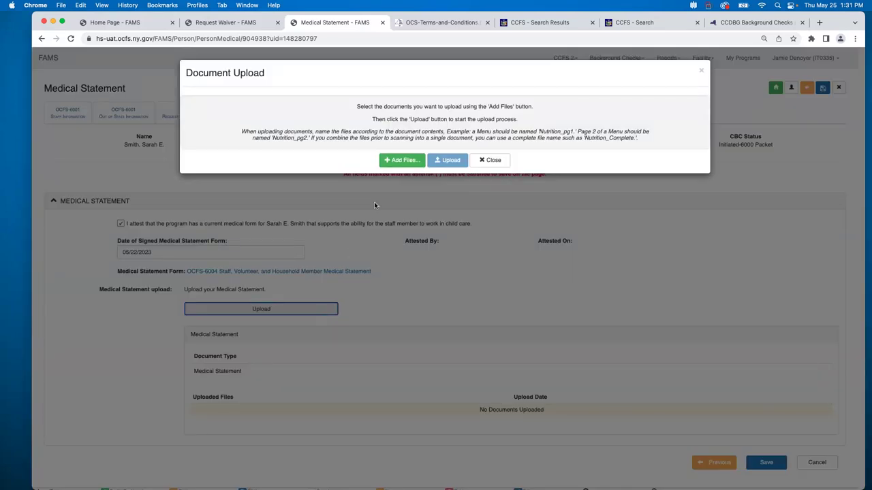
Upload '1 for training.docx' as the medical statement, then close the upload dialog.
left_click(401, 167)
left_click(303, 196)
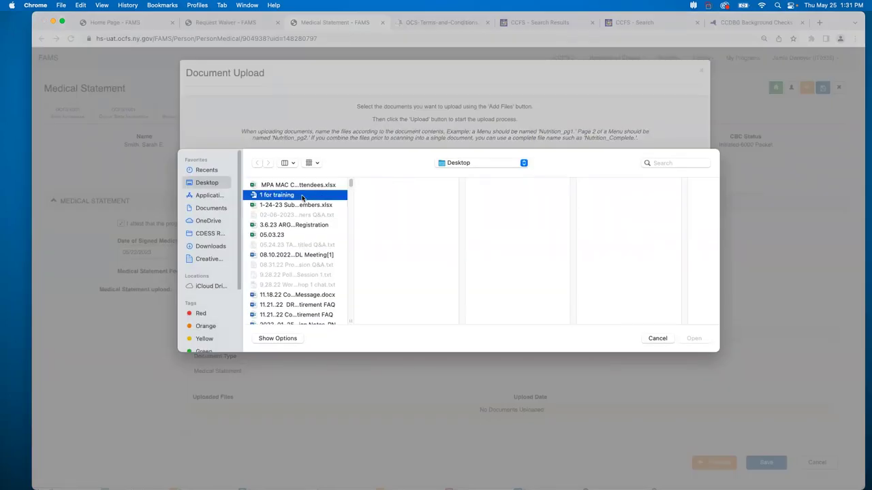
left_click(693, 338)
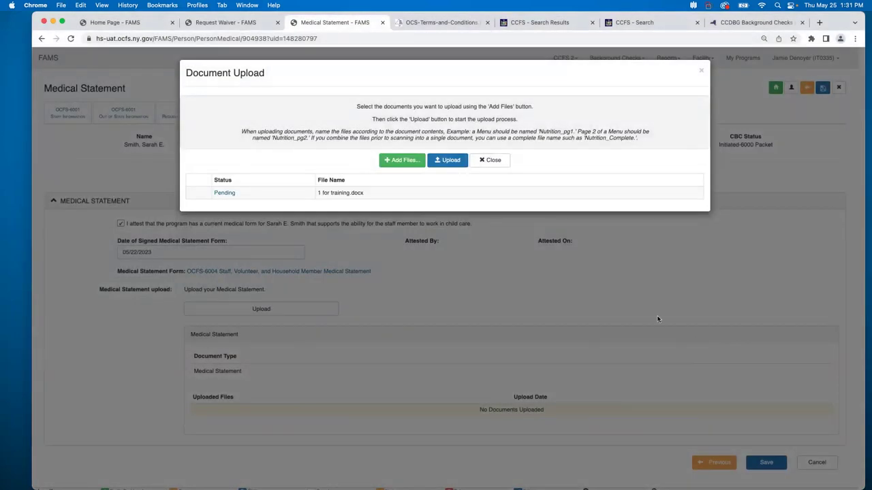
left_click(442, 163)
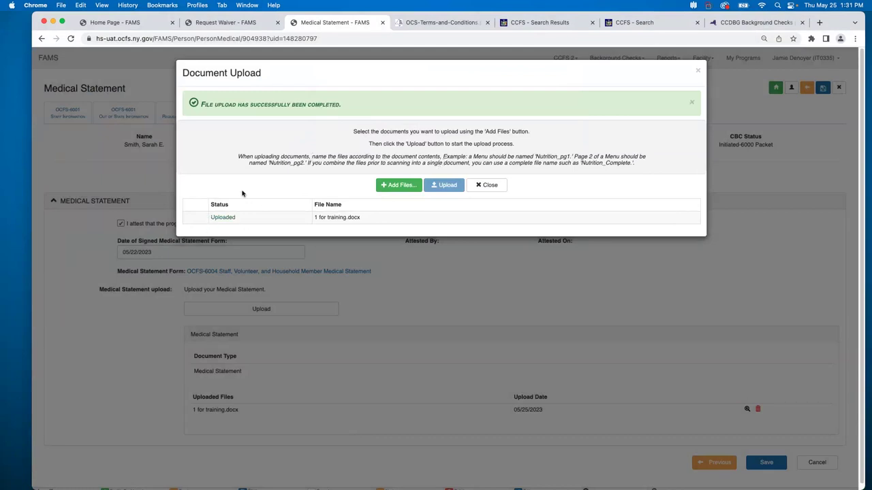
left_click(488, 187)
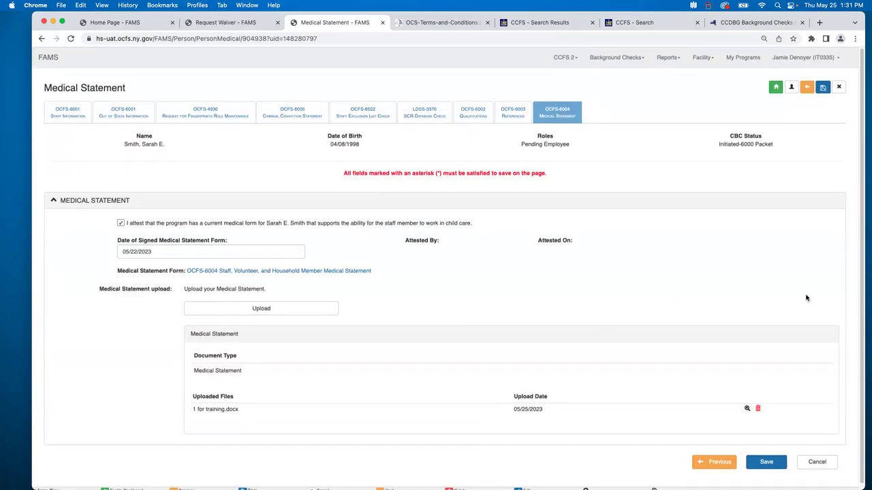
scroll(806, 297, "down", 1)
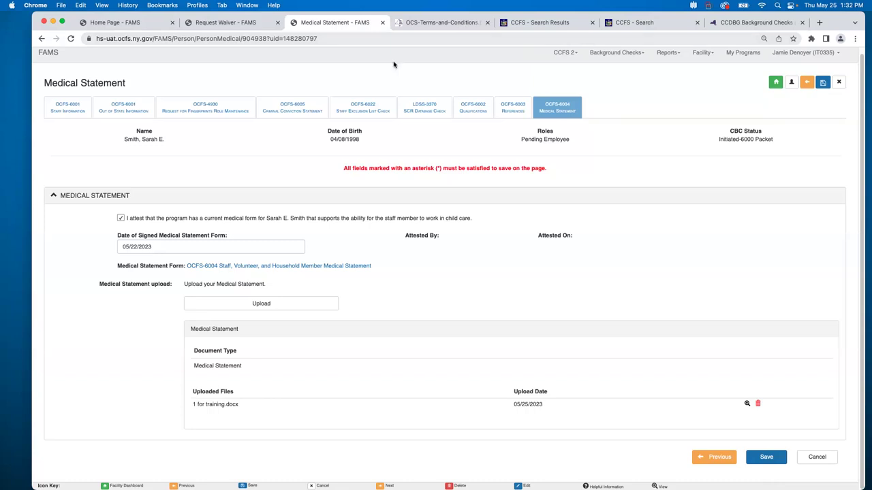
Leave the unsaved Medical Statement page for the OCFS-6022 Staff Exclusion List Check tab and highlight the Justice Center sentence.
left_click(373, 111)
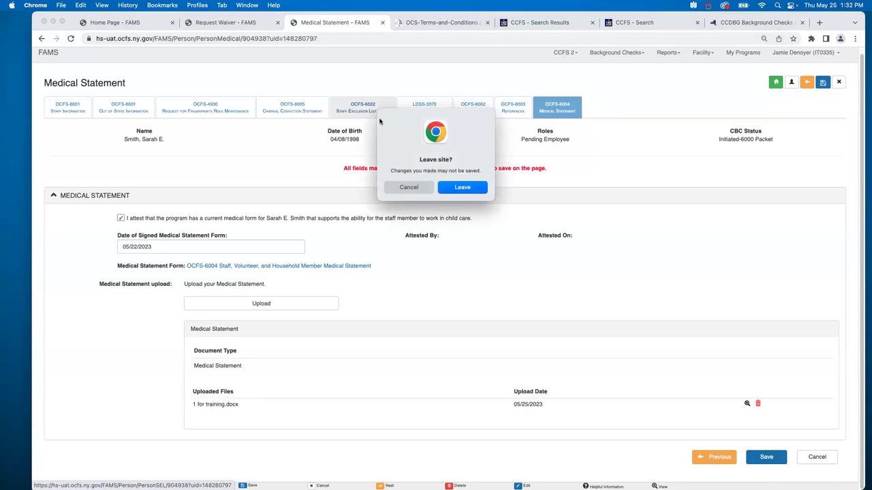
left_click(462, 190)
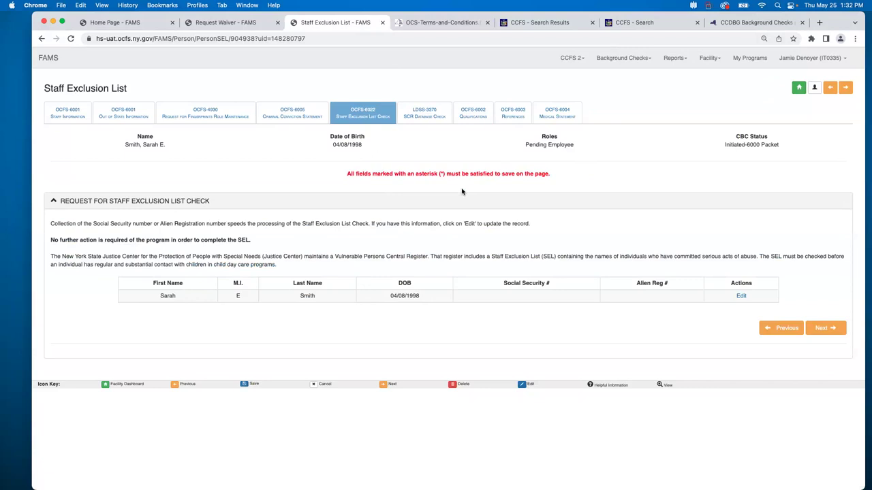
left_click_drag(428, 257, 83, 253)
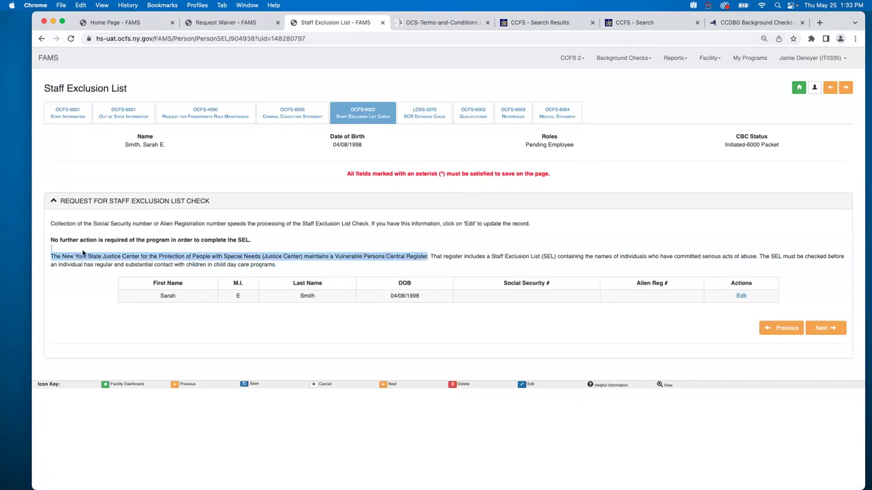
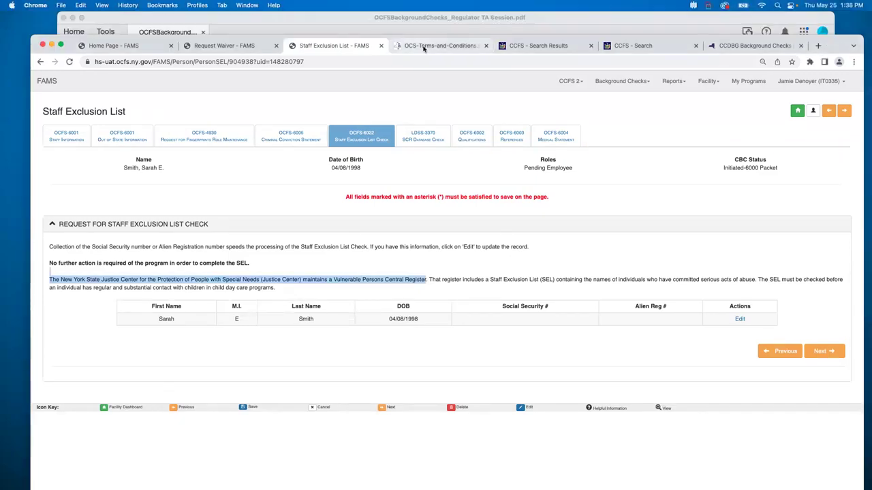
Glance at the search form, then return to results listing the single Albany DCC facility.
left_click(534, 24)
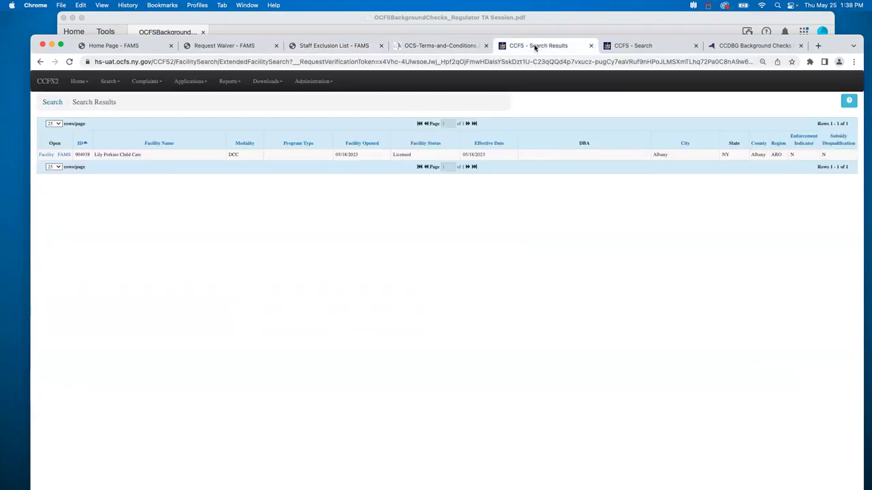
left_click(628, 49)
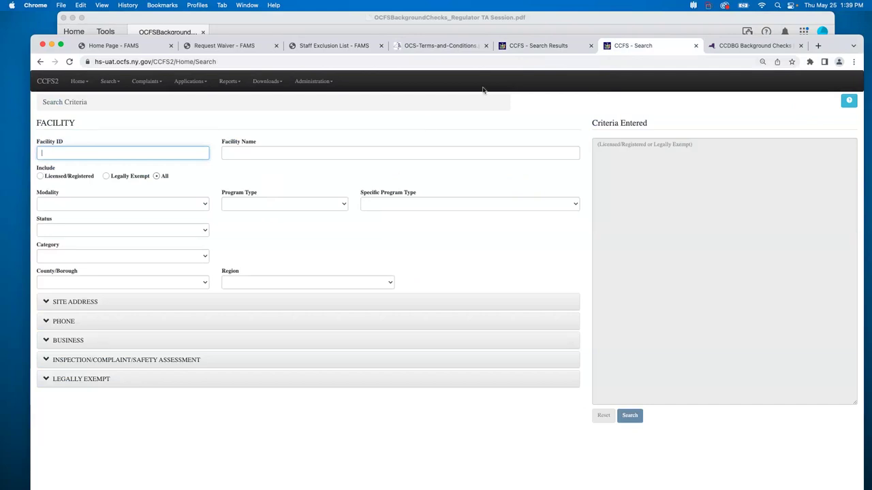
left_click(535, 49)
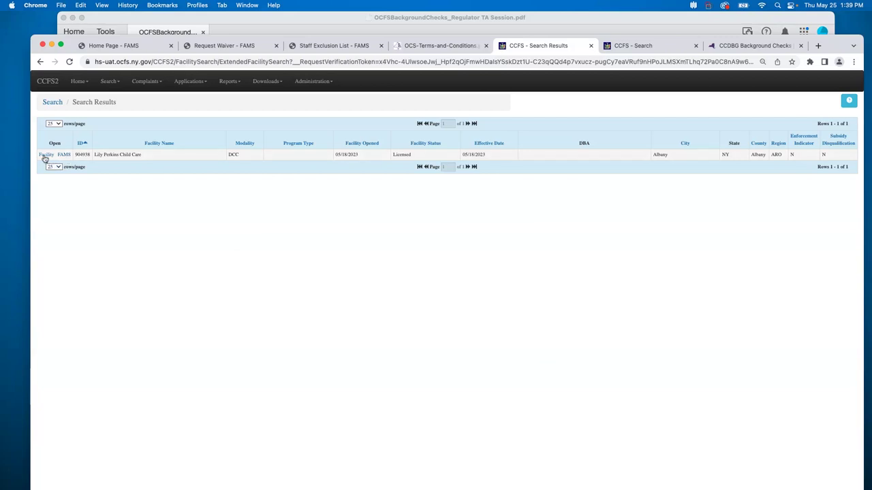
Open the Albany DCC facility's record from its Facility link in the results.
left_click(45, 155)
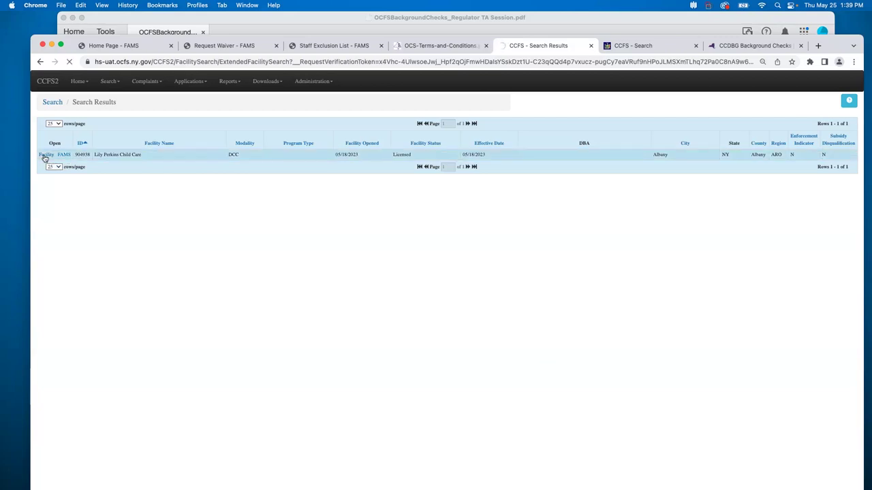
left_click_drag(832, 46, 831, 24)
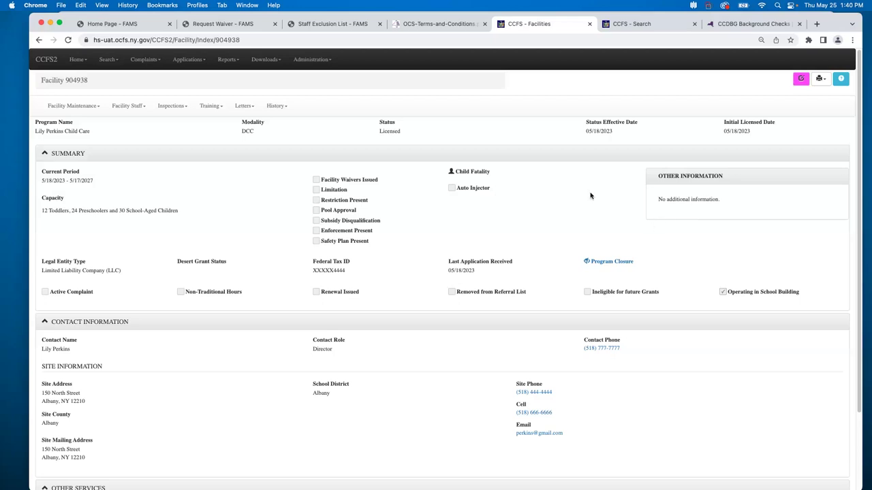
Open the director's staff record from the Facility Staff People List and show their Person Letters.
left_click(125, 106)
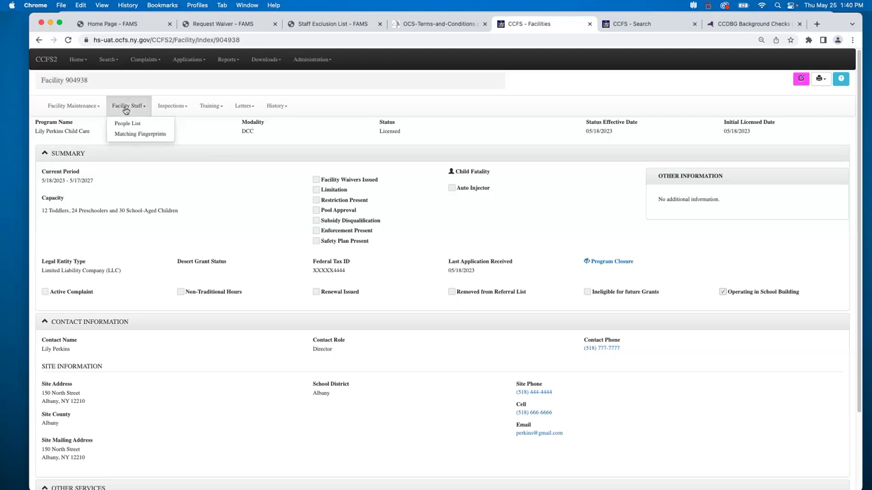
left_click(129, 123)
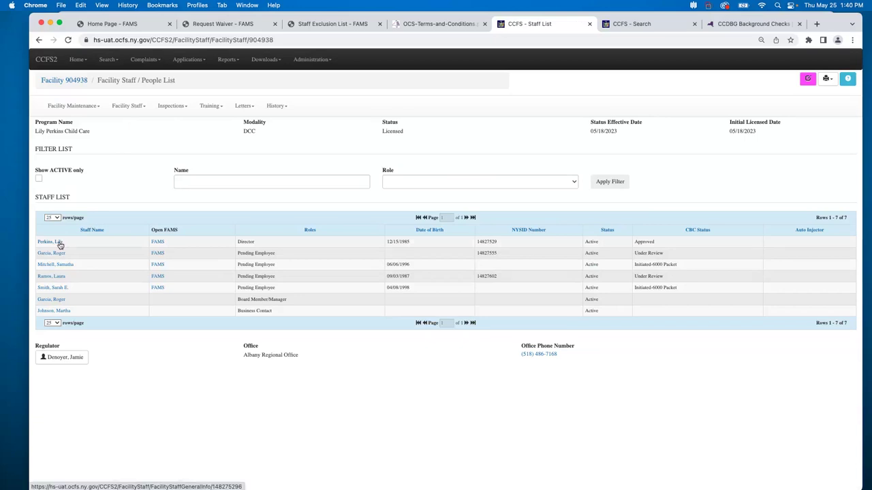
left_click(60, 244)
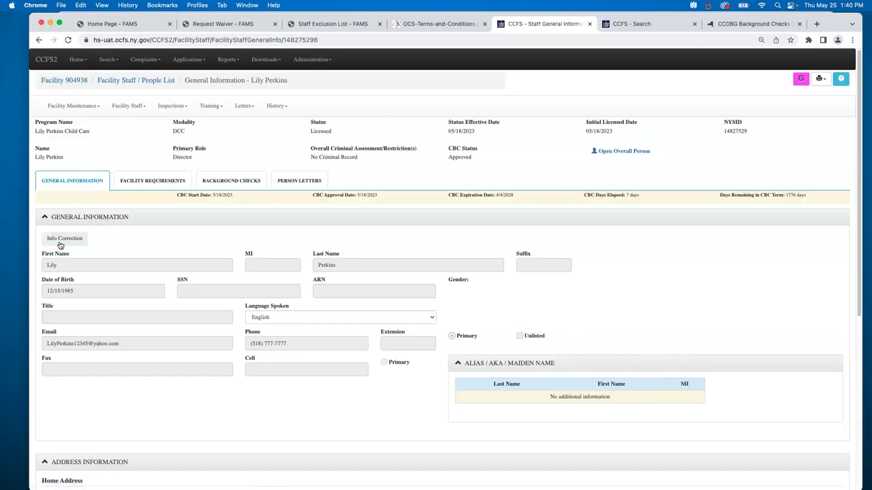
left_click(301, 181)
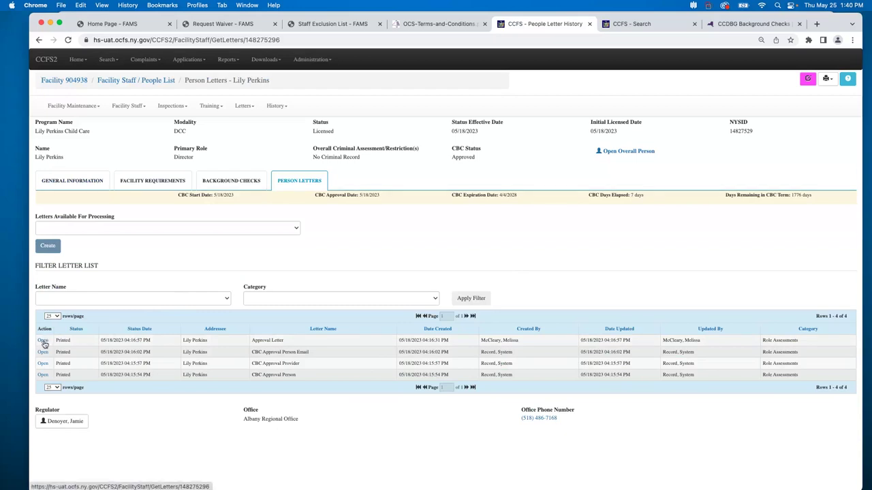
Open the director's printed Approval Letter, enlarge and read through it, then close it.
left_click(43, 340)
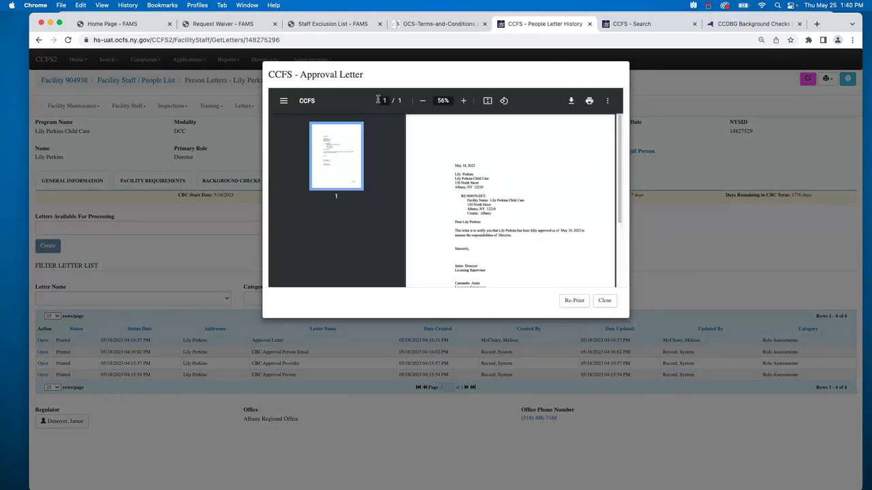
left_click(464, 101)
left_click(464, 101)
left_click(464, 101)
left_click(464, 101)
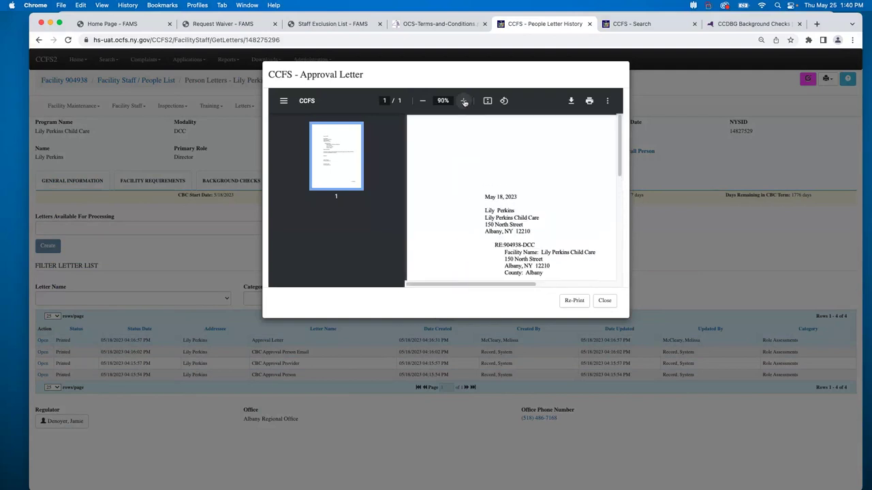
left_click_drag(536, 289, 563, 287)
scroll(561, 279, "left", 2)
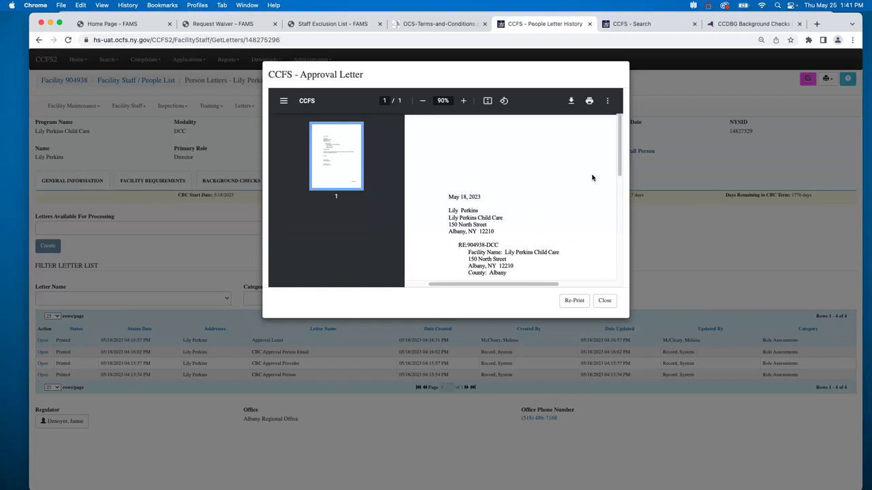
scroll(592, 177, "down", 1)
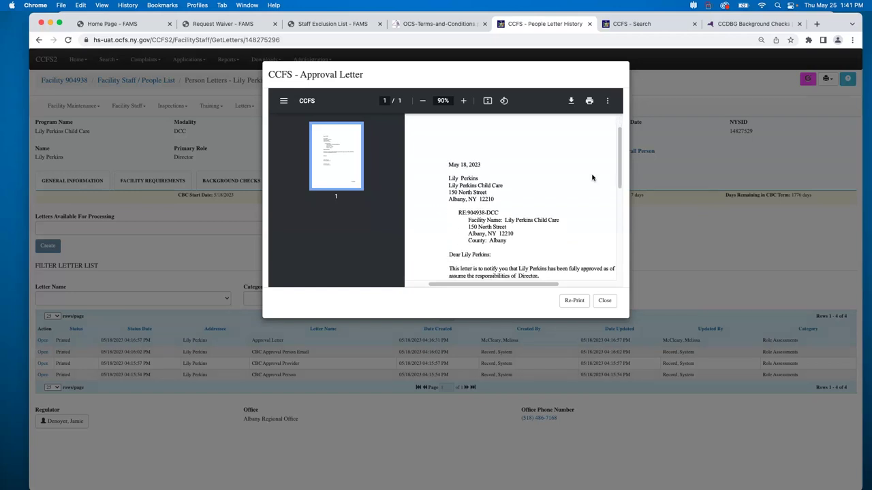
scroll(592, 178, "down", 1)
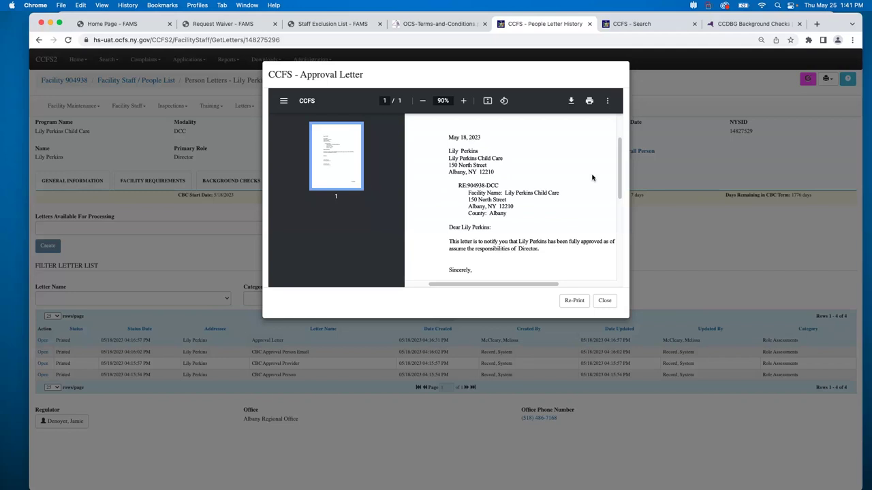
left_click(604, 300)
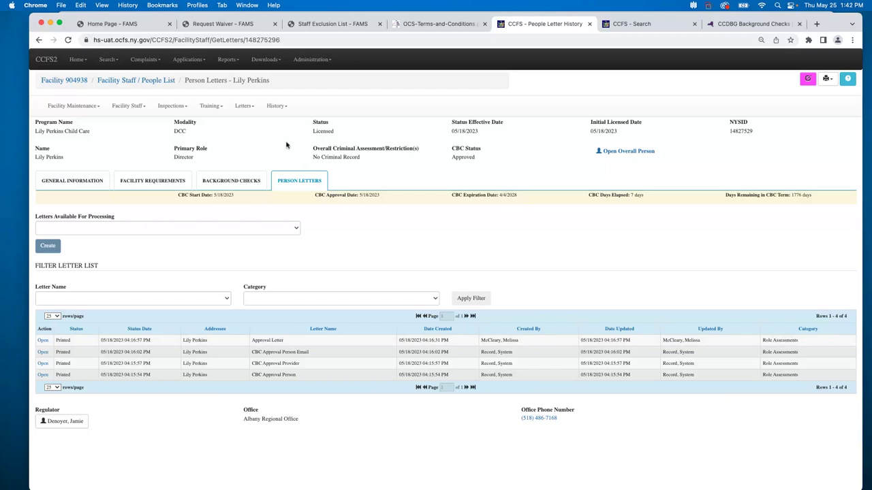
Reopen the director's staff record and view their Applicant, Director and Requestor roles from 05/18/2023.
left_click(137, 107)
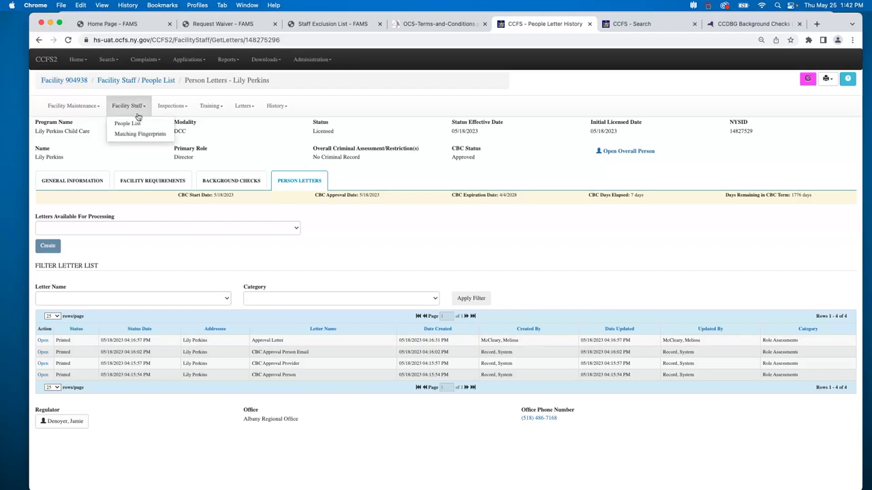
left_click(141, 129)
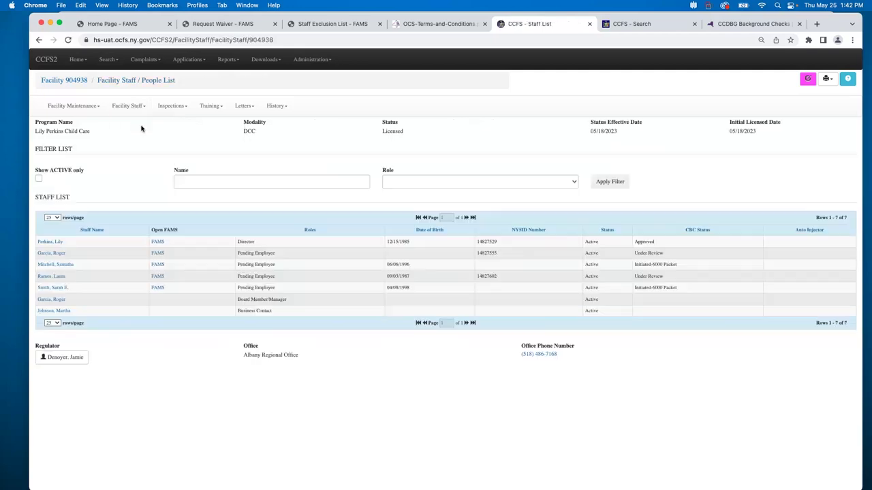
left_click(59, 243)
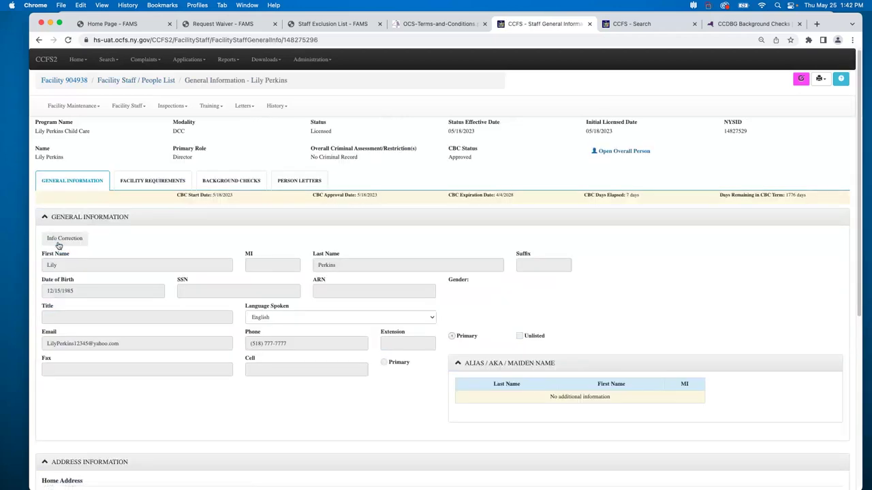
left_click(134, 186)
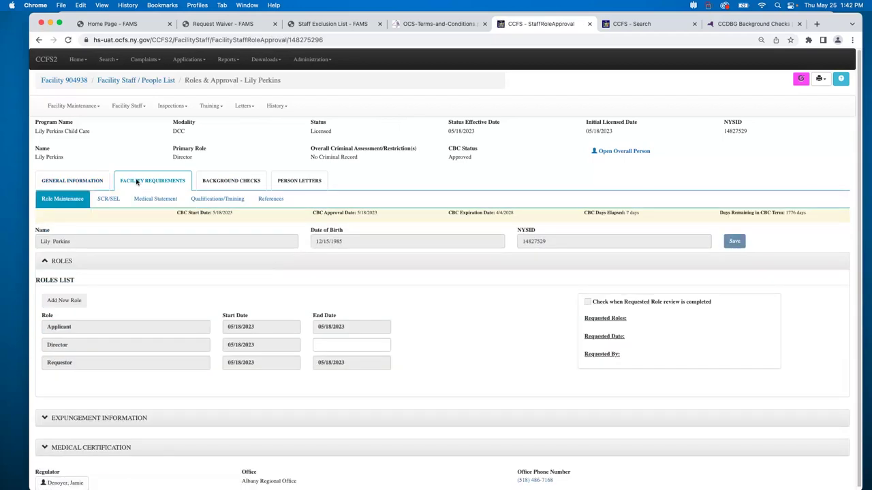
scroll(464, 305, "down", 1)
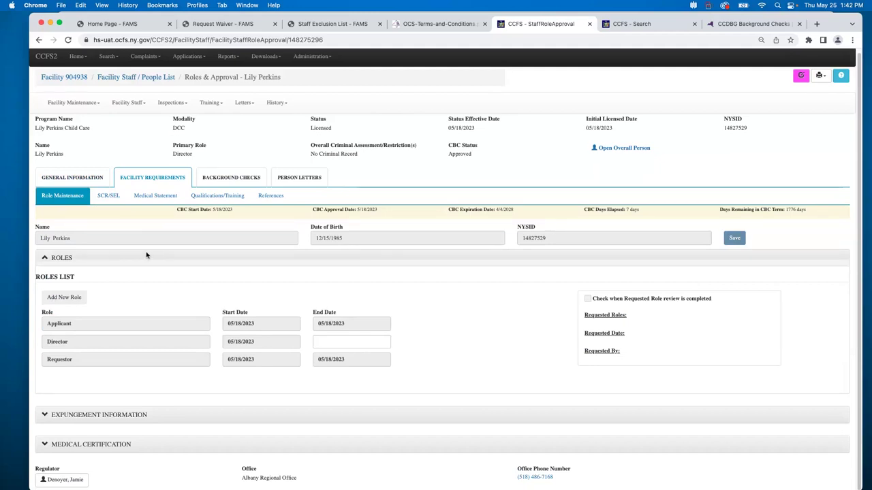
left_click(116, 200)
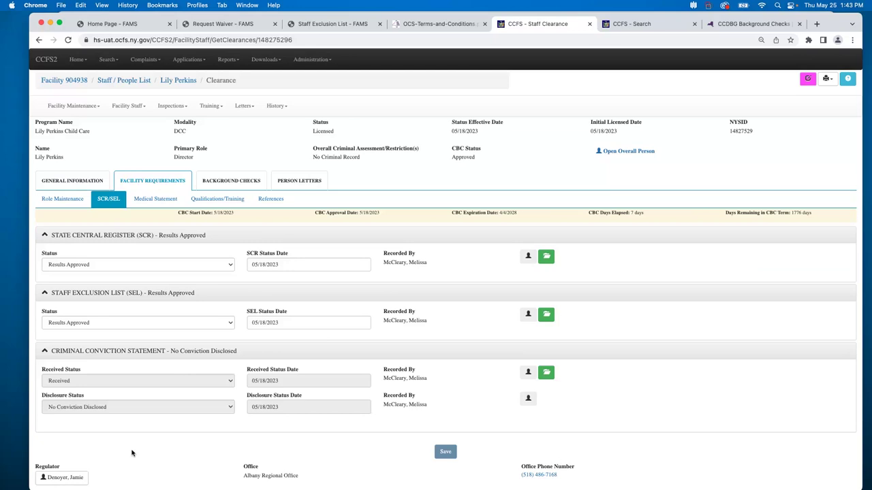
left_click(62, 201)
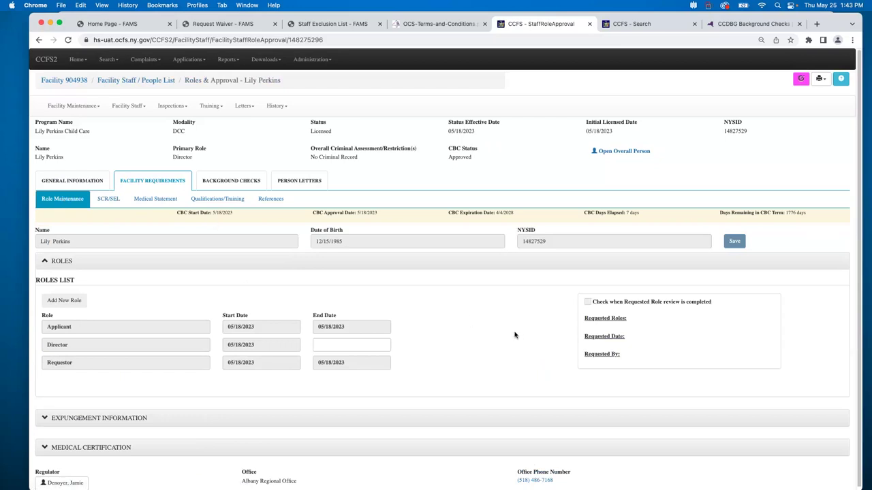
scroll(514, 335, "down", 1)
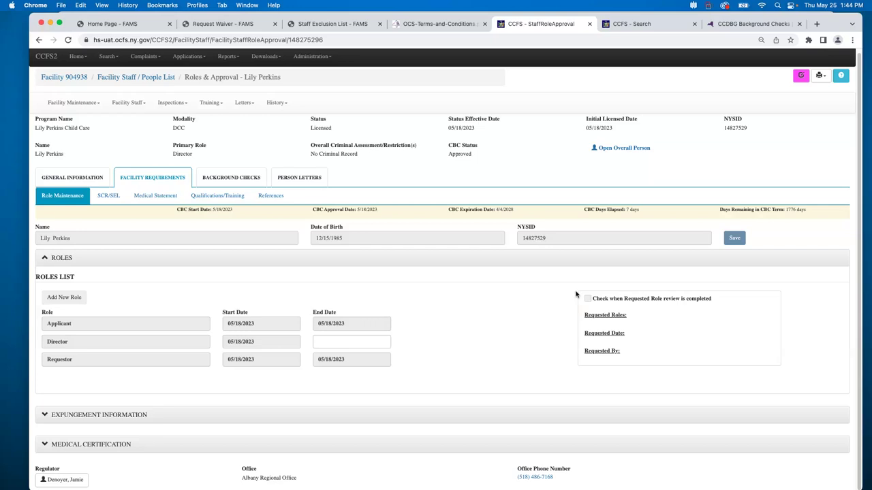
On the CCDBG Background Checks tab, go to the Training Center's Instructional User Guides section.
left_click(762, 26)
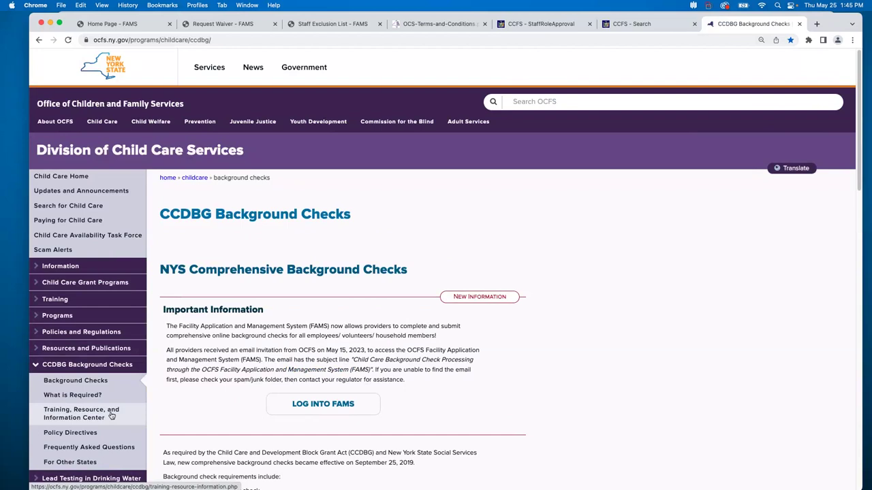
left_click(111, 416)
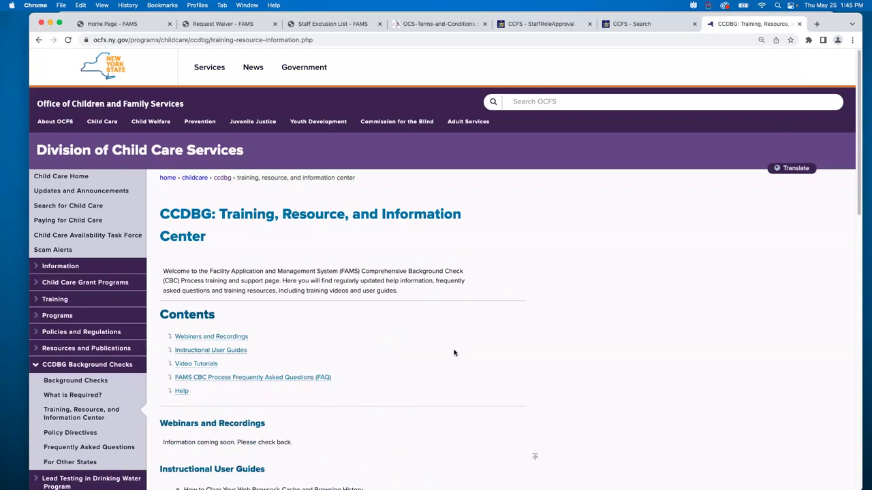
left_click(236, 351)
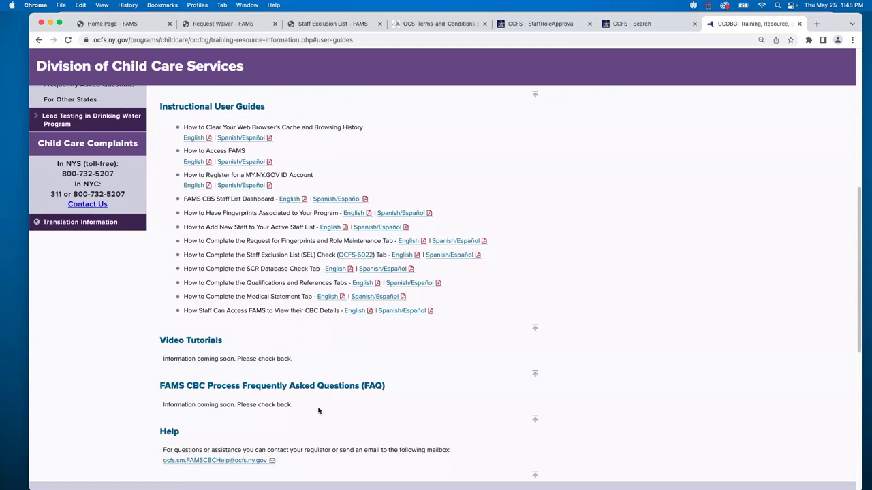
scroll(319, 408, "down", 2)
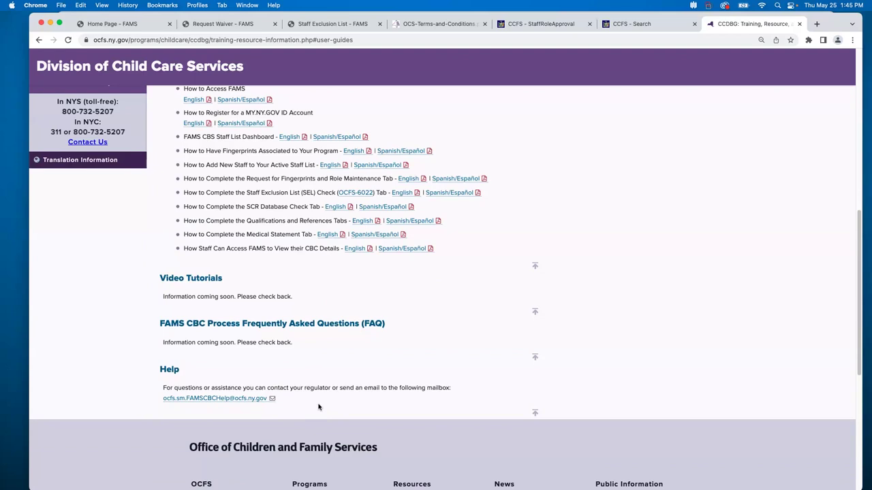
scroll(300, 377, "up", 4)
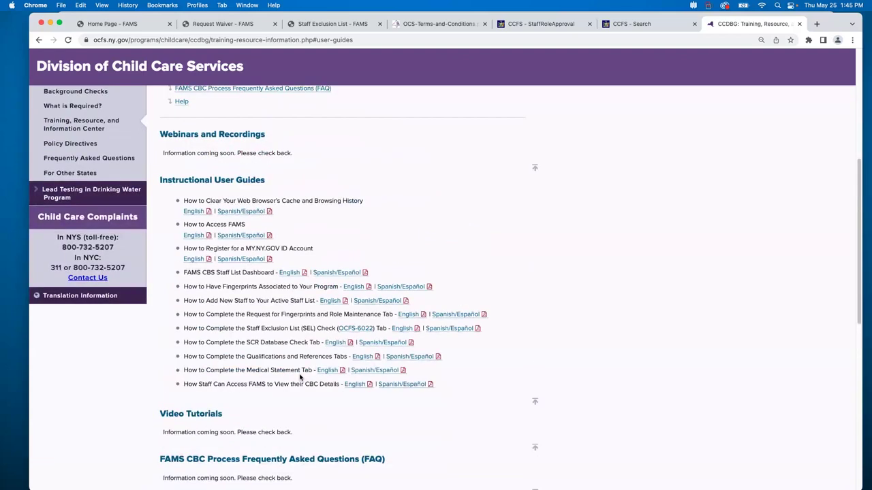